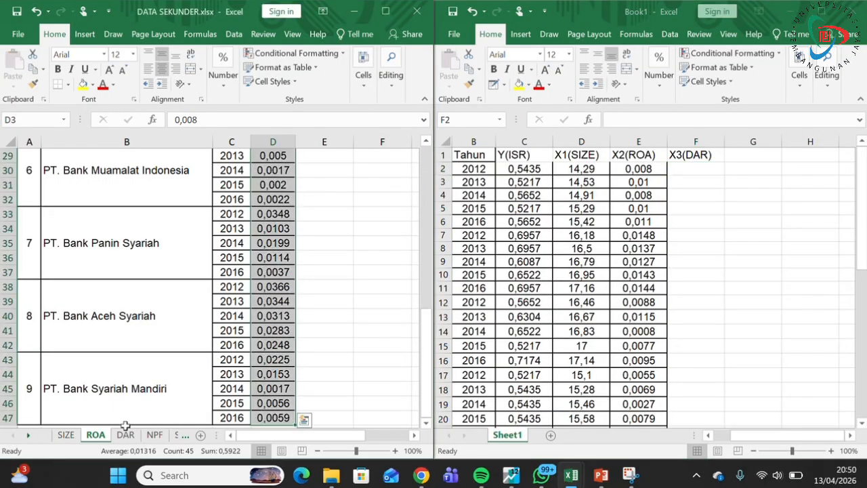
Step: Copy the DAR sheet's values from D3 downward into the X3(DAR) column of Book1, starting at F2
{"action": "left_click", "coordinate": [281, 184]}
{"action": "key", "text": "ctrl+shift+Down"}
{"action": "key", "text": "ctrl+c"}
{"action": "left_click", "coordinate": [698, 169]}
{"action": "key", "text": "ctrl+v"}
{"action": "scroll", "coordinate": [761, 273], "scroll_direction": "down", "scroll_amount": 3}
{"action": "scroll", "coordinate": [761, 274], "scroll_direction": "up", "scroll_amount": 3}
Step: Enter the column heading X4(NPF) in cell G1 of Book1
{"action": "left_click", "coordinate": [753, 155]}
{"action": "type", "text": "4(NPF)"}
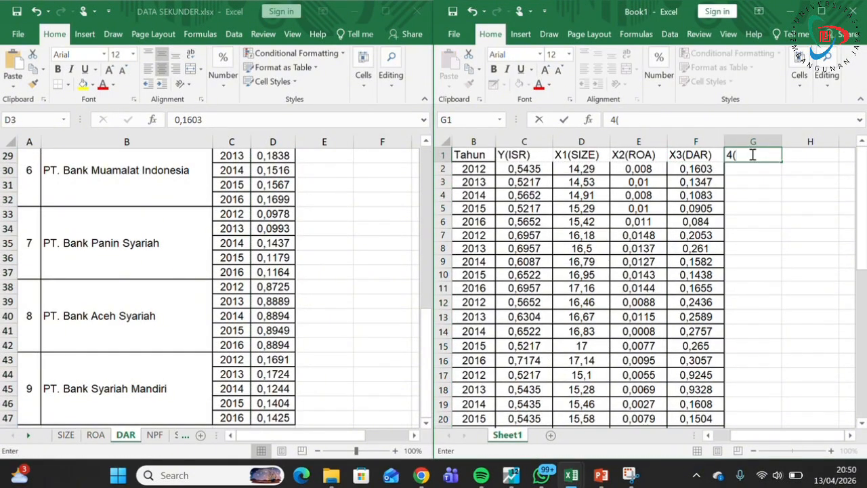
{"action": "left_click", "coordinate": [729, 155]}
{"action": "type", "text": "X"}
Step: Copy the NPF sheet's values from D3 downward into the X4(NPF) column of Book1, starting at G2
{"action": "left_click", "coordinate": [126, 359]}
{"action": "scroll", "coordinate": [127, 359], "scroll_direction": "up", "scroll_amount": 10}
{"action": "left_click", "coordinate": [154, 434]}
{"action": "left_click", "coordinate": [274, 183]}
{"action": "key", "text": "ctrl+shift+Down"}
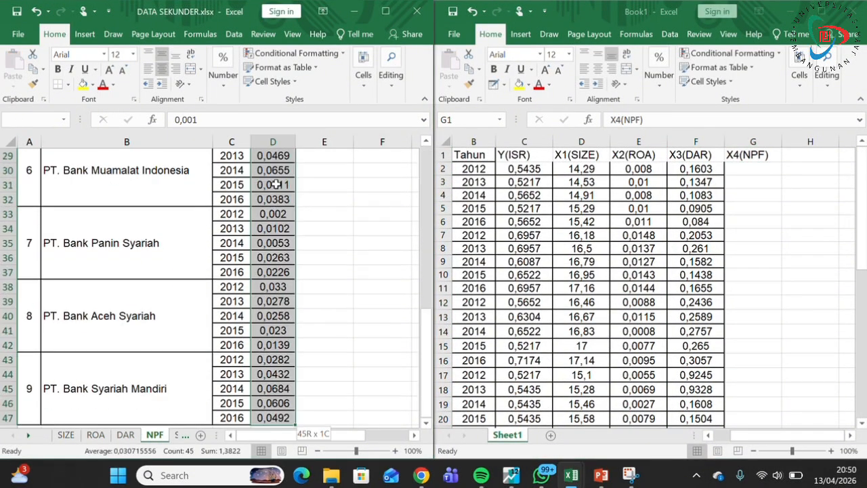
{"action": "key", "text": "ctrl+c"}
{"action": "left_click", "coordinate": [737, 155]}
{"action": "key", "text": "ctrl+v"}
{"action": "key", "text": "ctrl+z"}
{"action": "left_click", "coordinate": [753, 169]}
{"action": "scroll", "coordinate": [812, 167], "scroll_direction": "down", "scroll_amount": 1}
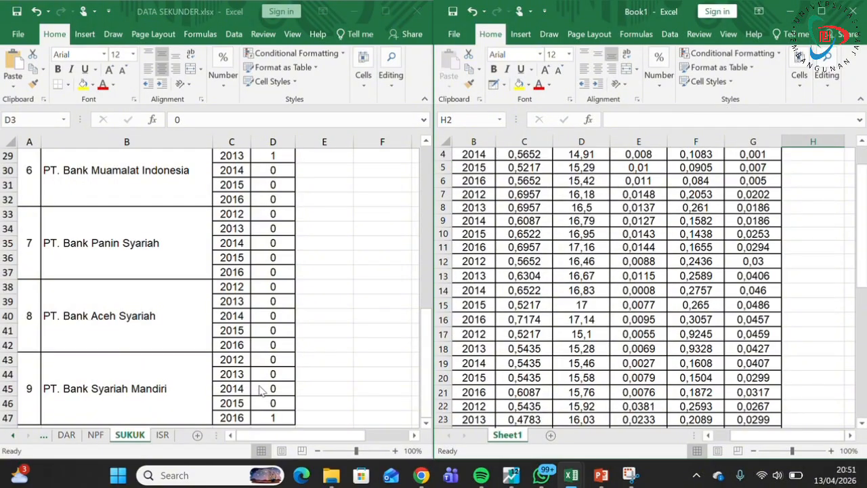
Step: Copy the SUKUK sheet's values into column H of Book1 from H2 downward and save the workbook
{"action": "left_click", "coordinate": [263, 388]}
{"action": "key", "text": "ctrl+c"}
{"action": "scroll", "coordinate": [264, 389], "scroll_direction": "up", "scroll_amount": 10}
{"action": "left_click", "coordinate": [763, 223]}
{"action": "scroll", "coordinate": [763, 224], "scroll_direction": "up", "scroll_amount": 1}
{"action": "key", "text": "ctrl+v"}
{"action": "key", "text": "ctrl+s"}
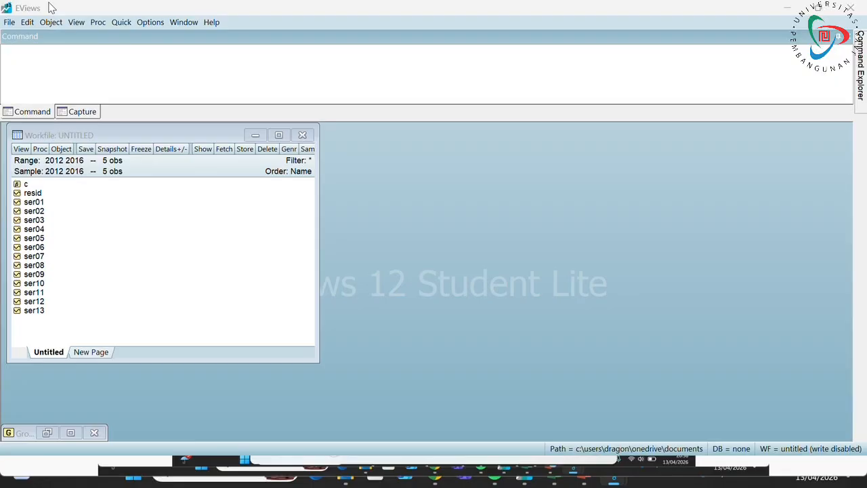
Step: Switch to EViews and open the "data analisis regresi data panel" Excel workbook from Downloads as a foreign data workfile
{"action": "left_click", "coordinate": [10, 23]}
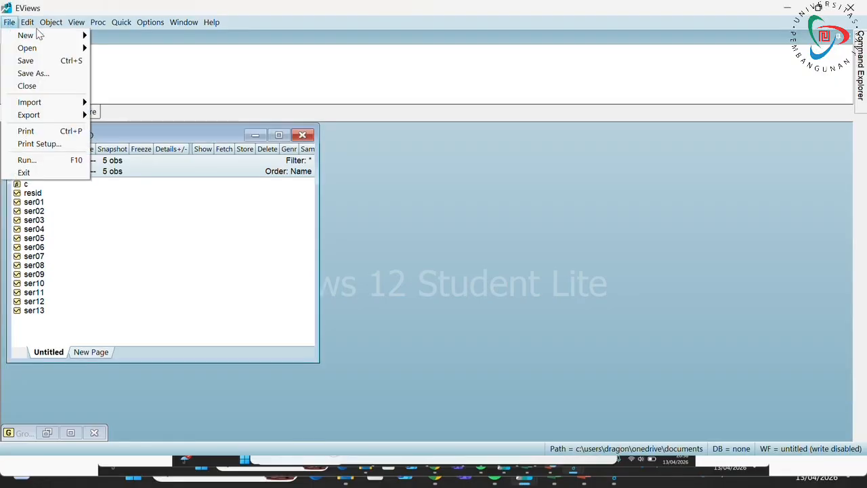
{"action": "mouse_move", "coordinate": [42, 48]}
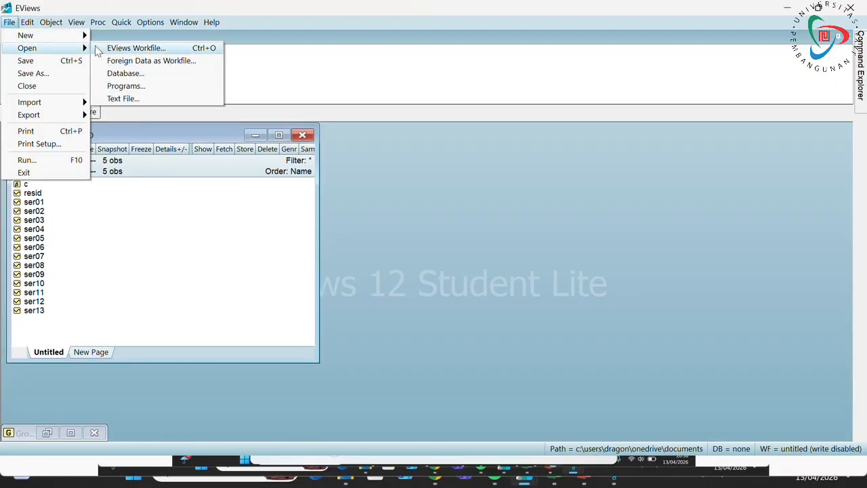
{"action": "left_click", "coordinate": [136, 61]}
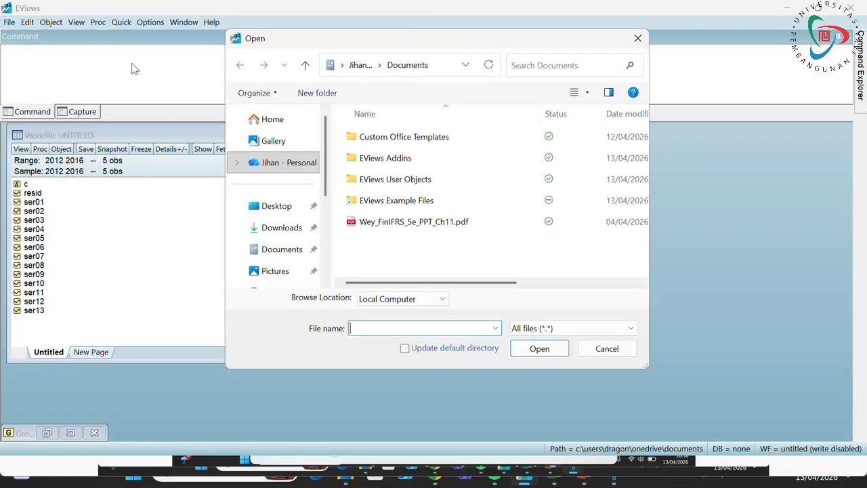
{"action": "left_click", "coordinate": [279, 228]}
{"action": "left_click", "coordinate": [404, 156]}
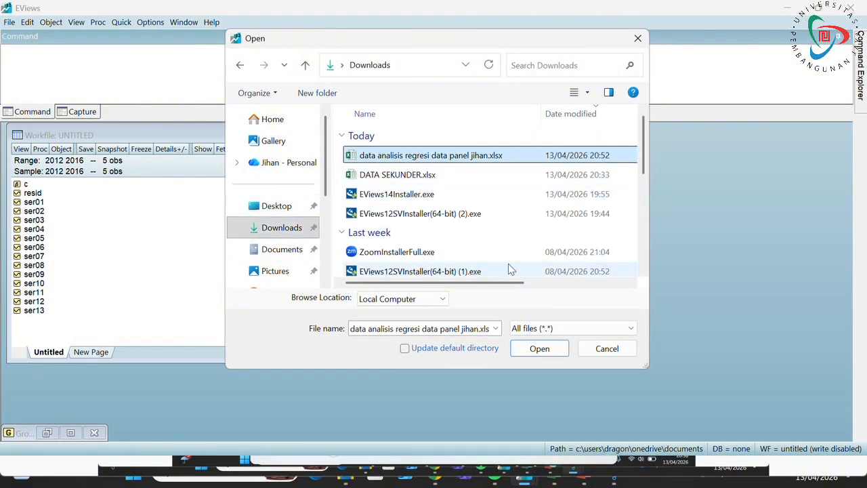
{"action": "left_click", "coordinate": [553, 350]}
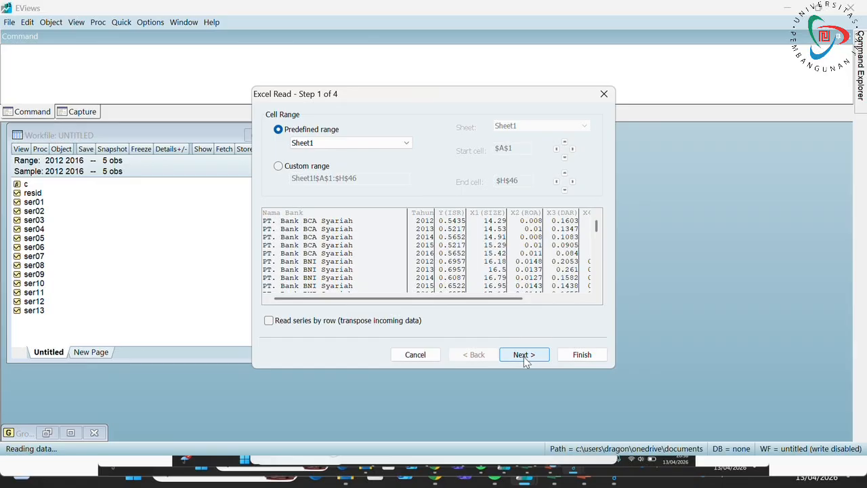
Step: Accept the predefined Sheet1 range and default column settings, and set the imported data's basic structure to Dated Panel
{"action": "left_click", "coordinate": [526, 356]}
{"action": "left_click", "coordinate": [528, 356]}
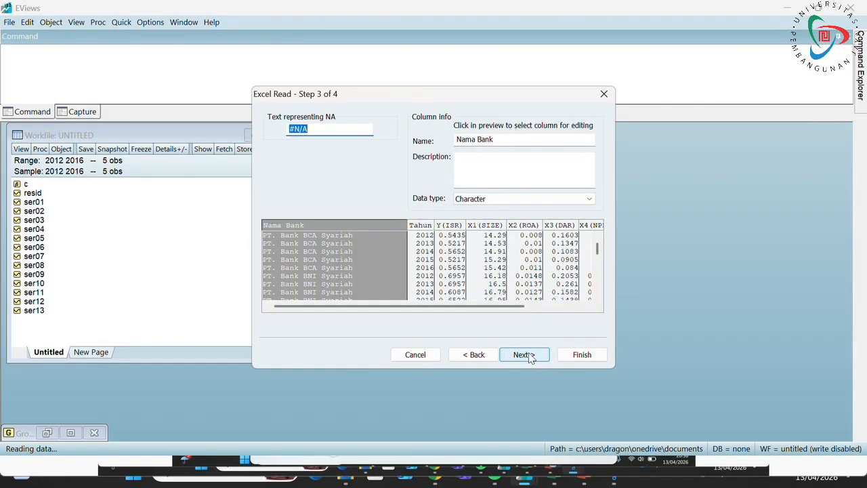
{"action": "left_click", "coordinate": [531, 356]}
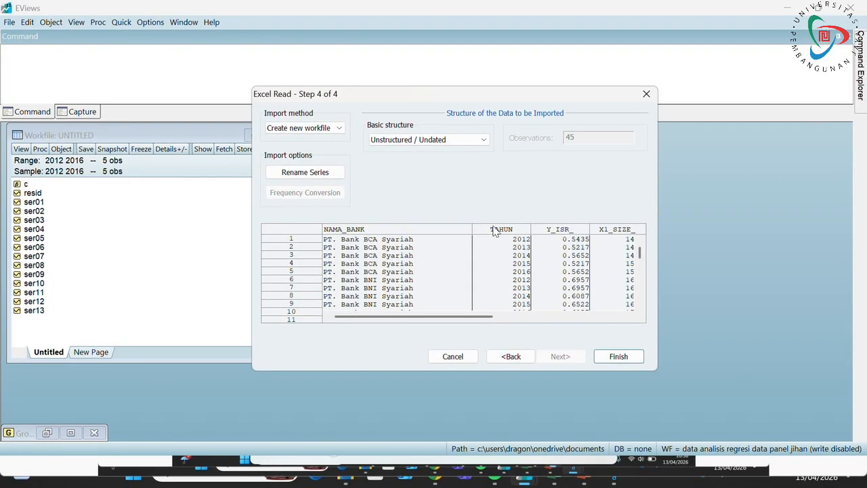
{"action": "left_click", "coordinate": [474, 140]}
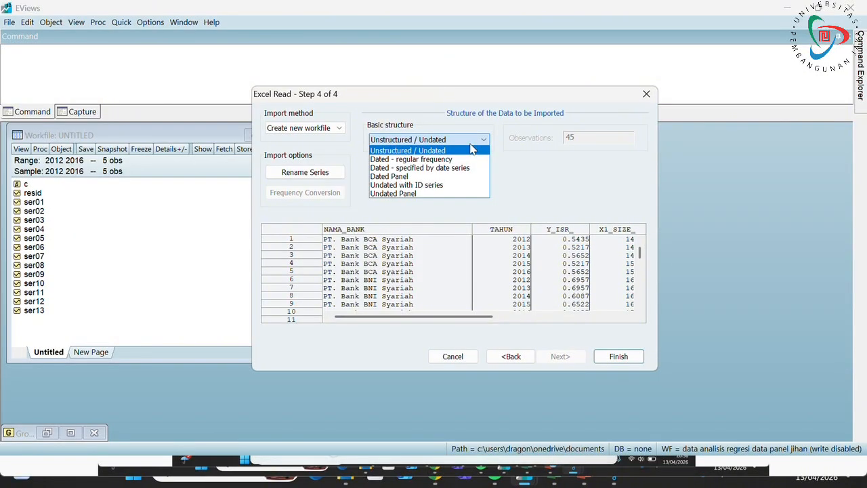
{"action": "left_click", "coordinate": [449, 177]}
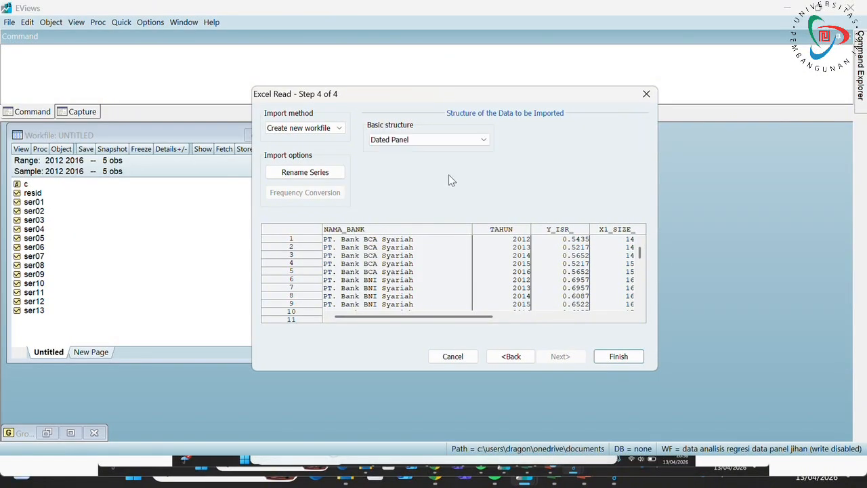
Step: Set the cross-section ID series to nama_bank and the date series to tahun, and finish the import with the series linked to the external source
{"action": "left_click", "coordinate": [433, 180]}
{"action": "type", "text": "nama"}
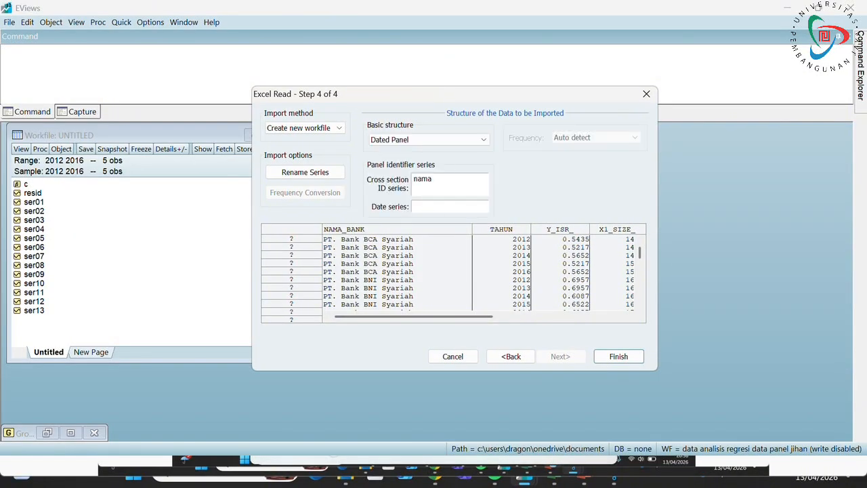
{"action": "type", "text": "_bank"}
{"action": "key", "text": "BackSpace"}
{"action": "key", "text": "BackSpace"}
{"action": "key", "text": "BackSpace"}
{"action": "key", "text": "BackSpace"}
{"action": "key", "text": "BackSpace"}
{"action": "key", "text": "BackSpace"}
{"action": "key", "text": "BackSpace"}
{"action": "key", "text": "BackSpace"}
{"action": "key", "text": "BackSpace"}
{"action": "type", "text": "NAM"}
{"action": "key", "text": "BackSpace"}
{"action": "key", "text": "BackSpace"}
{"action": "key", "text": "BackSpace"}
{"action": "type", "text": "nama_bank"}
{"action": "left_click", "coordinate": [469, 203]}
{"action": "type", "text": "tahun"}
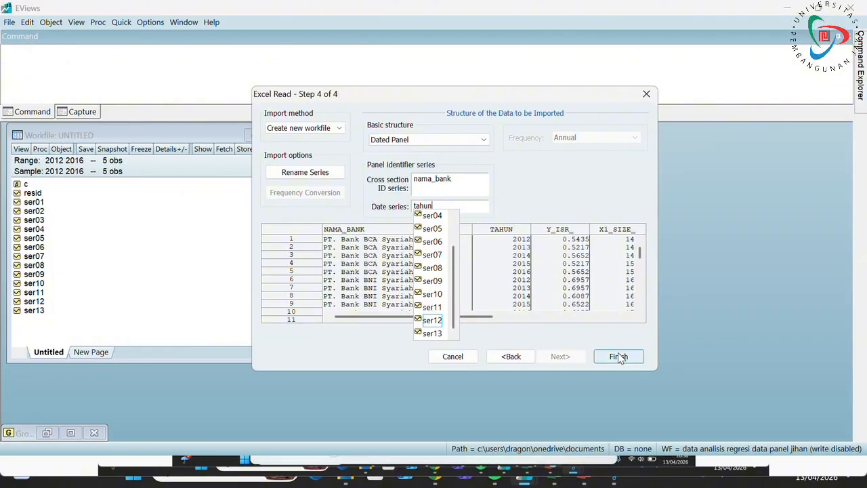
{"action": "left_click", "coordinate": [618, 357]}
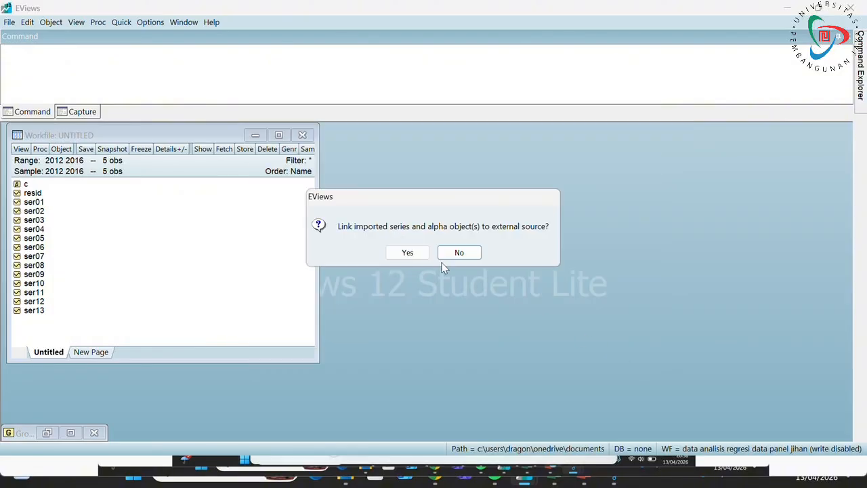
{"action": "left_click", "coordinate": [407, 253]}
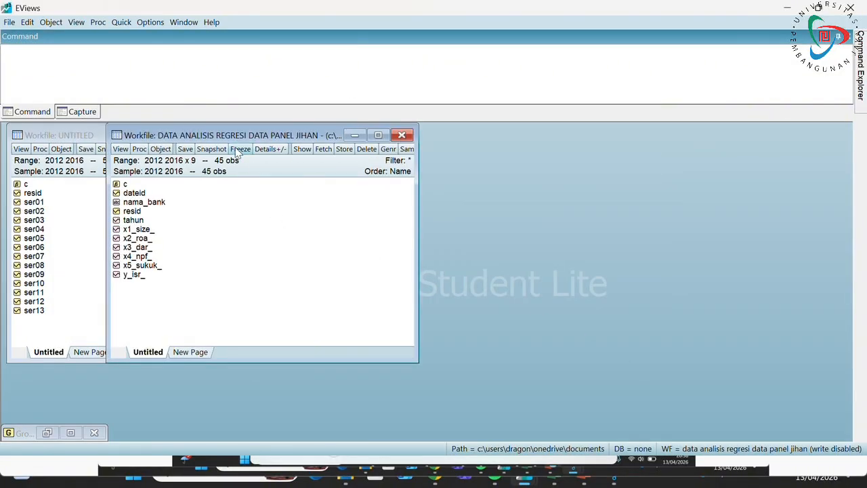
Step: Generate common-sample descriptive statistics for x1_size_, x2_roa_, x3_dar_, x4_npf_ and x5_sukuk_, and confirm deletion of the untitled group
{"action": "left_click", "coordinate": [120, 22]}
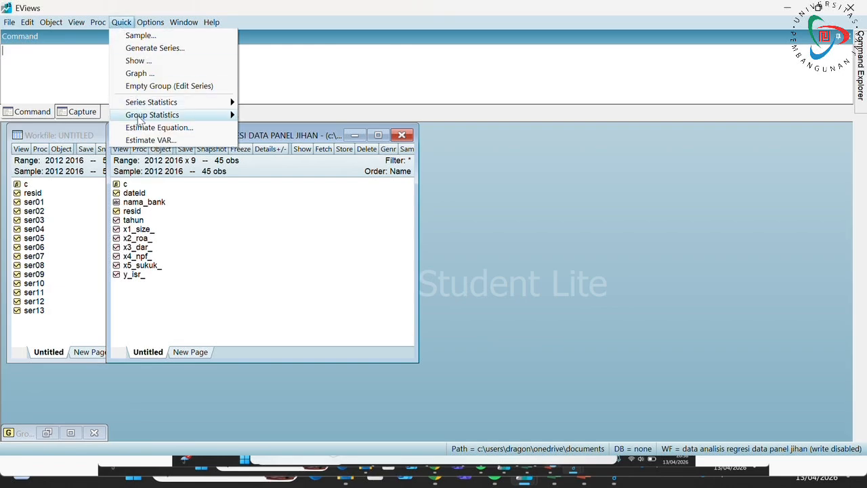
{"action": "mouse_move", "coordinate": [156, 115]}
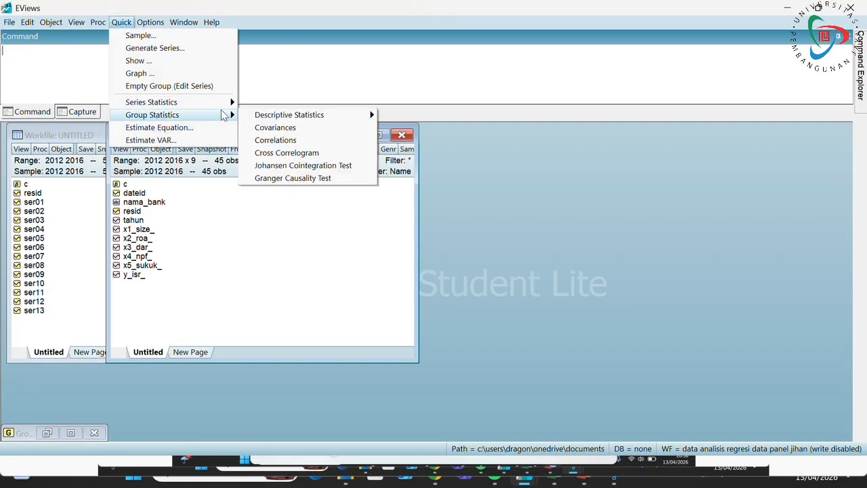
{"action": "mouse_move", "coordinate": [269, 117]}
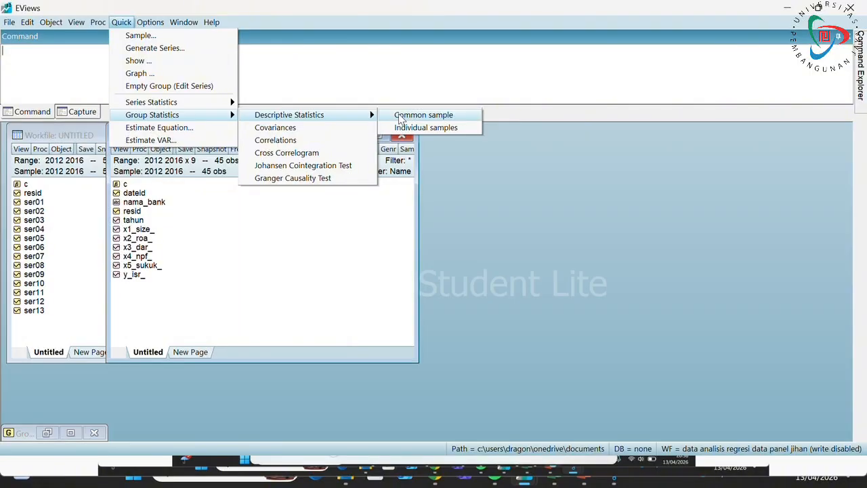
{"action": "left_click", "coordinate": [401, 117]}
{"action": "type", "text": "x"}
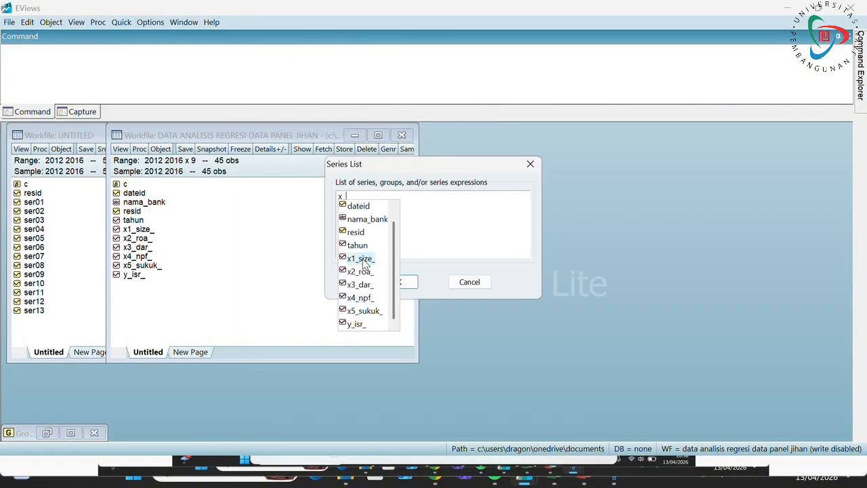
{"action": "type", "text": "1_si"}
{"action": "left_click", "coordinate": [363, 258]}
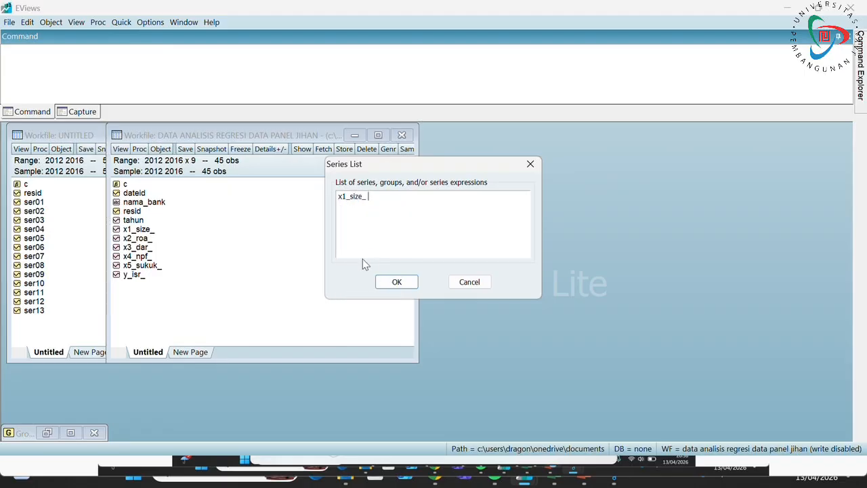
{"action": "type", "text": "x2_roa_ x3_dar_ x4_npf_ x5_sukuk_"}
{"action": "left_click", "coordinate": [396, 281]}
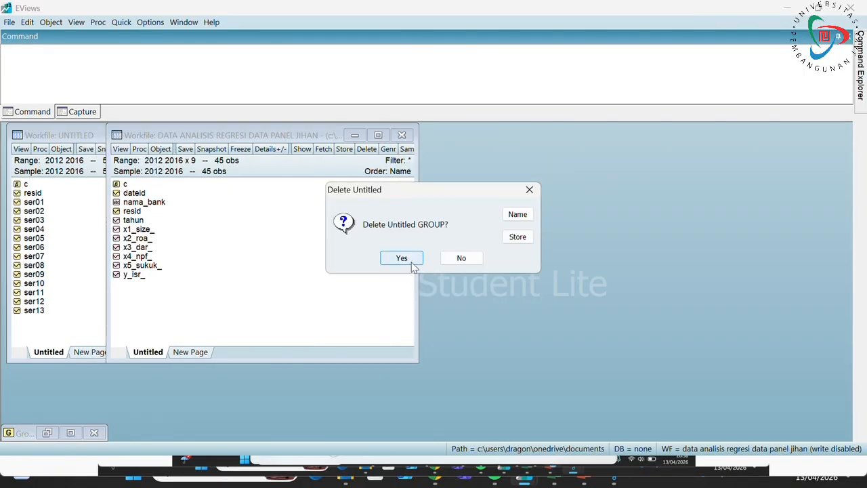
{"action": "left_click", "coordinate": [402, 258]}
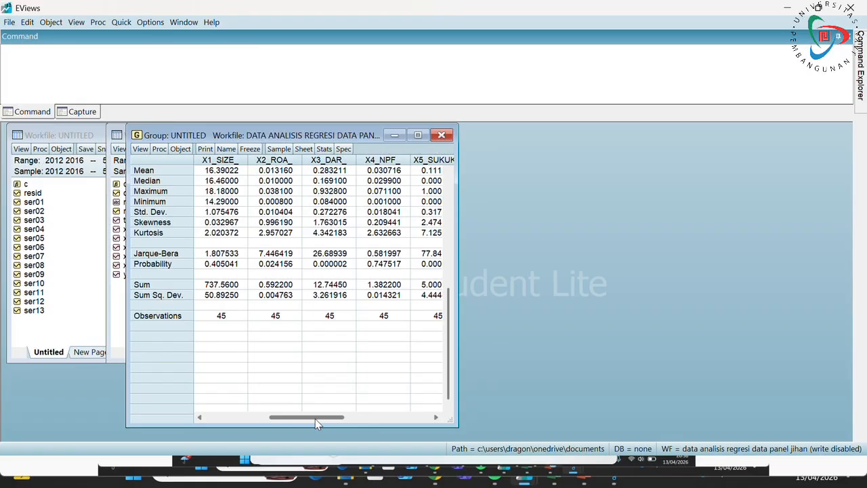
Step: Name the descriptive statistics group deskriptif and minimize its window
{"action": "left_click_drag", "start_coordinate": [315, 419], "coordinate": [217, 419]}
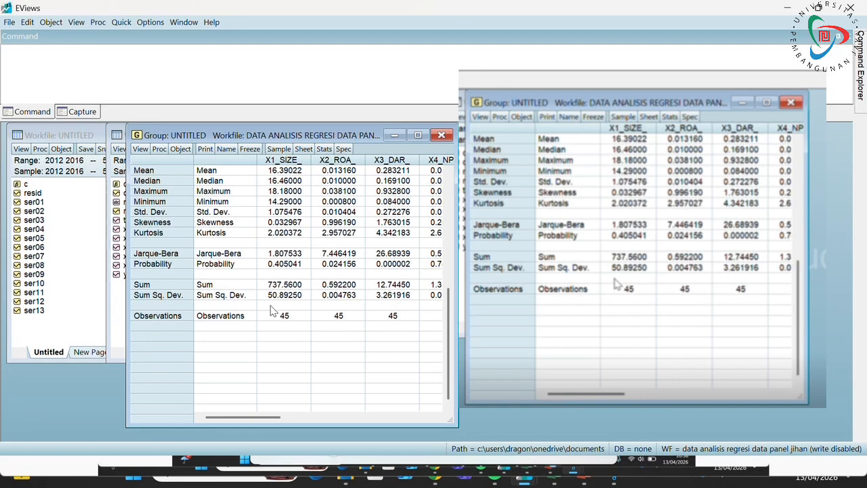
{"action": "left_click", "coordinate": [362, 26]}
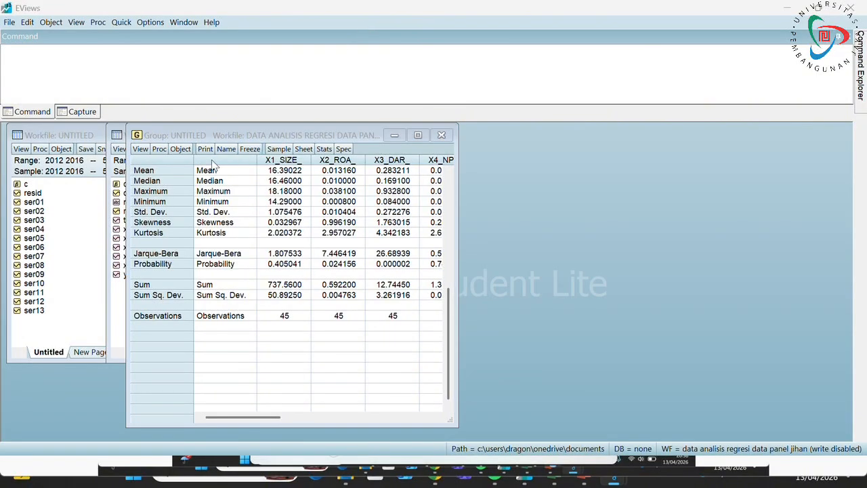
{"action": "left_click", "coordinate": [227, 148]}
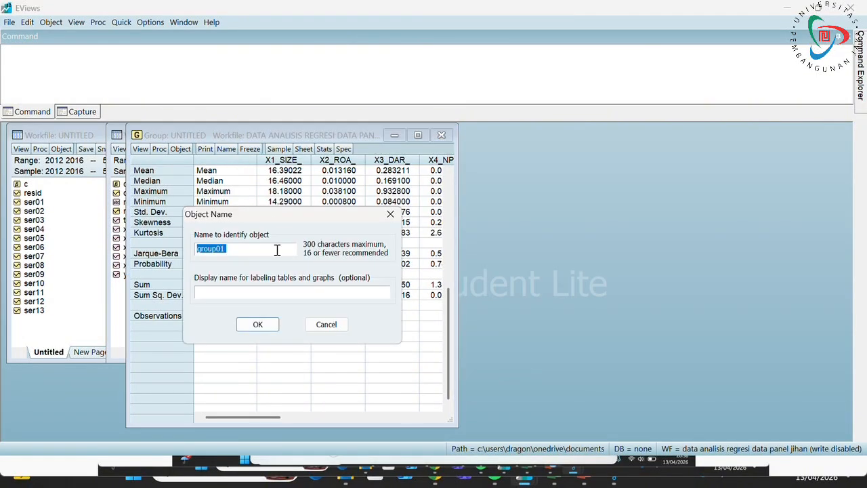
{"action": "type", "text": "deskriptif"}
{"action": "left_click", "coordinate": [264, 327]}
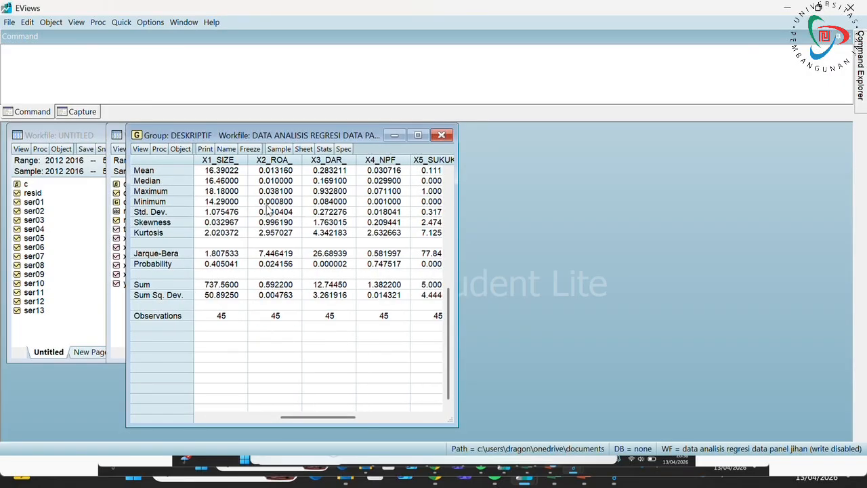
{"action": "left_click", "coordinate": [394, 135]}
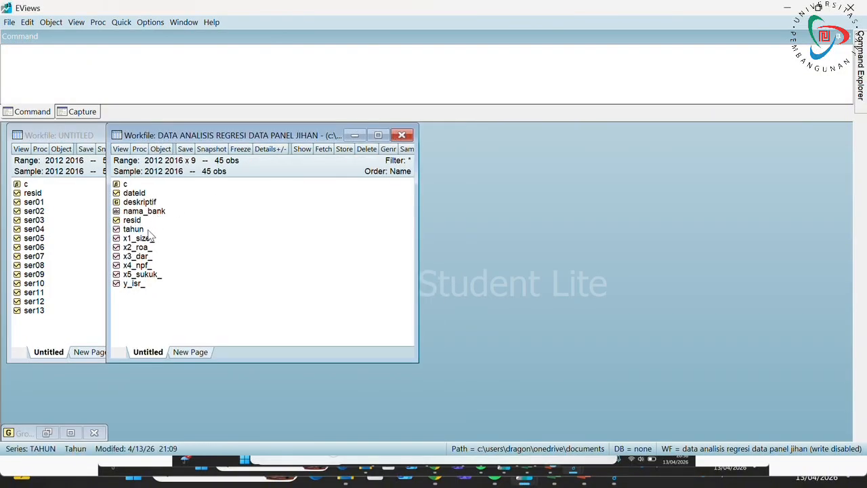
{"action": "left_click_drag", "start_coordinate": [138, 238], "coordinate": [144, 283]}
{"action": "left_click", "coordinate": [327, 85]}
{"action": "right_click", "coordinate": [181, 230]}
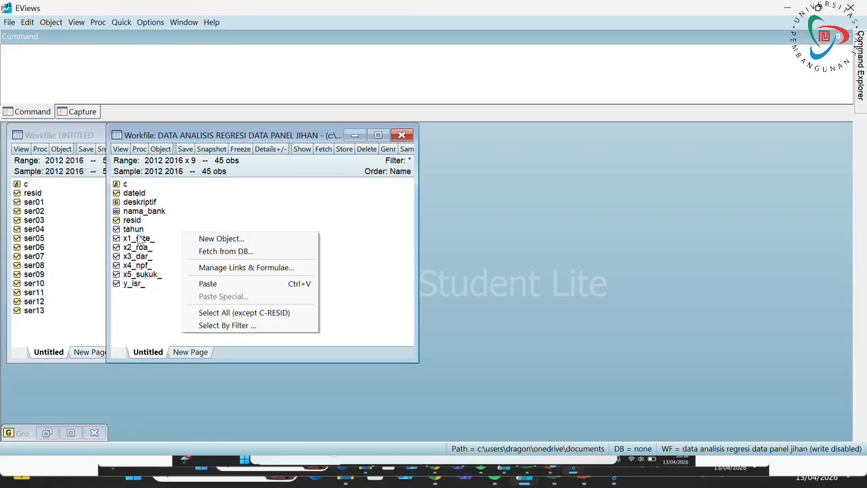
{"action": "left_click", "coordinate": [138, 234]}
Step: Open the series x1_size_ through y_isr_ as an equation specified as y_isr_ c x1_size_ x2_roa_ x3_dar_ x4_npf_ x5_sukuk_
{"action": "left_click_drag", "start_coordinate": [141, 236], "coordinate": [145, 284]}
{"action": "right_click", "coordinate": [147, 248]}
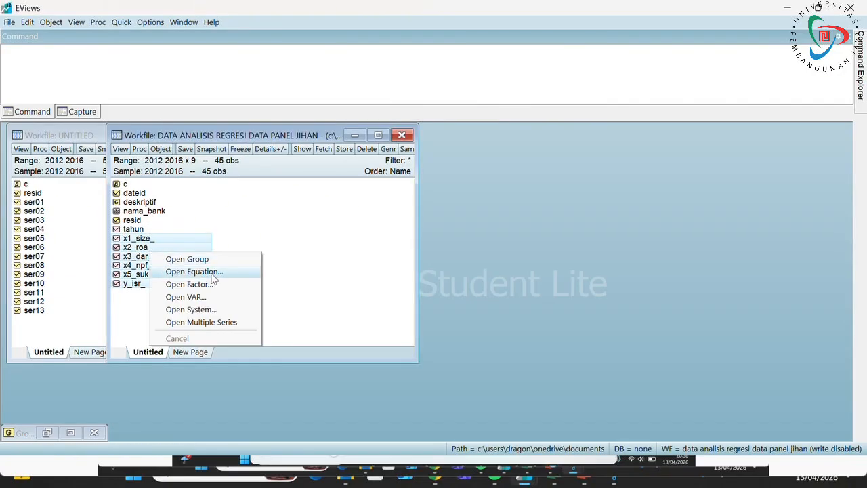
{"action": "left_click", "coordinate": [193, 269]}
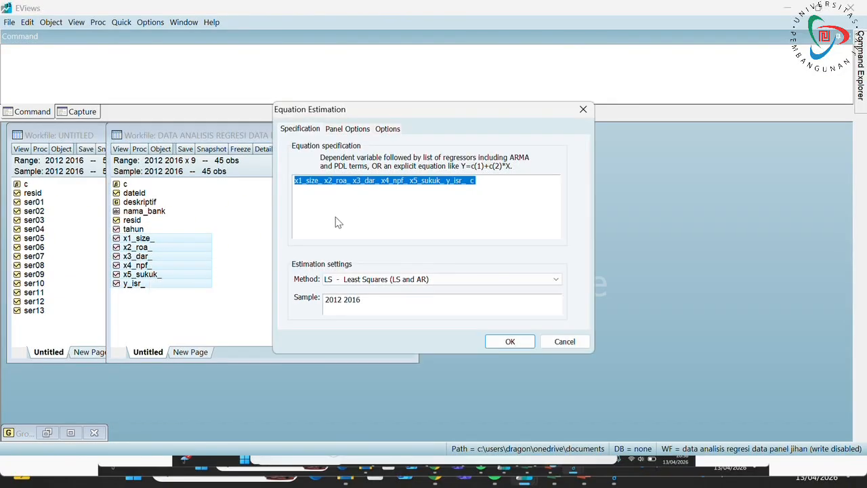
{"action": "left_click", "coordinate": [481, 184]}
{"action": "left_click_drag", "start_coordinate": [482, 184], "coordinate": [296, 179]}
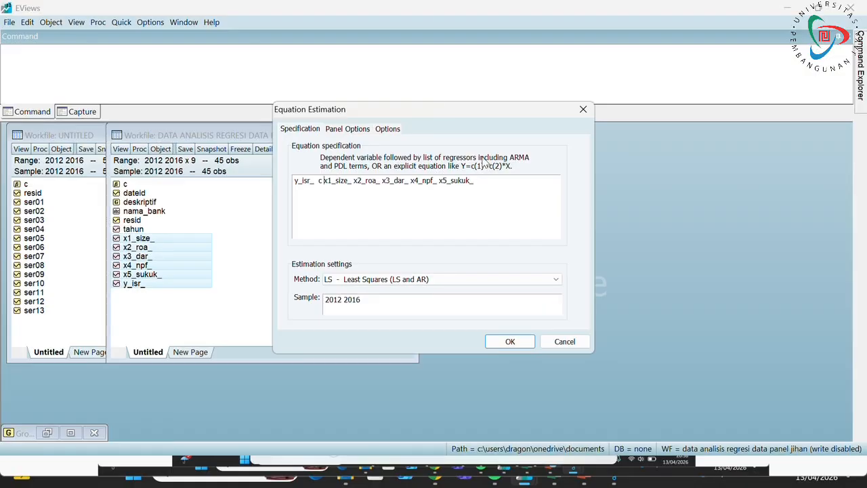
Step: Estimate the y_isr_ panel least squares equation with cross-section and period effects both left at None
{"action": "left_click", "coordinate": [357, 130]}
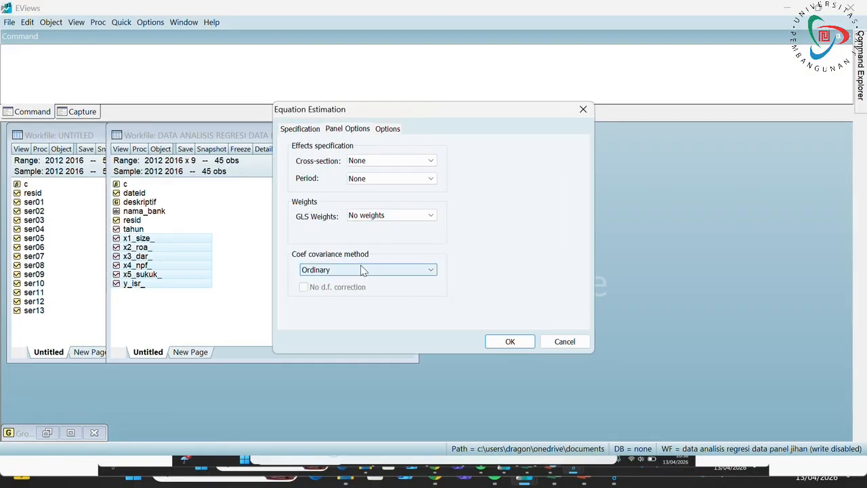
{"action": "left_click", "coordinate": [366, 165]}
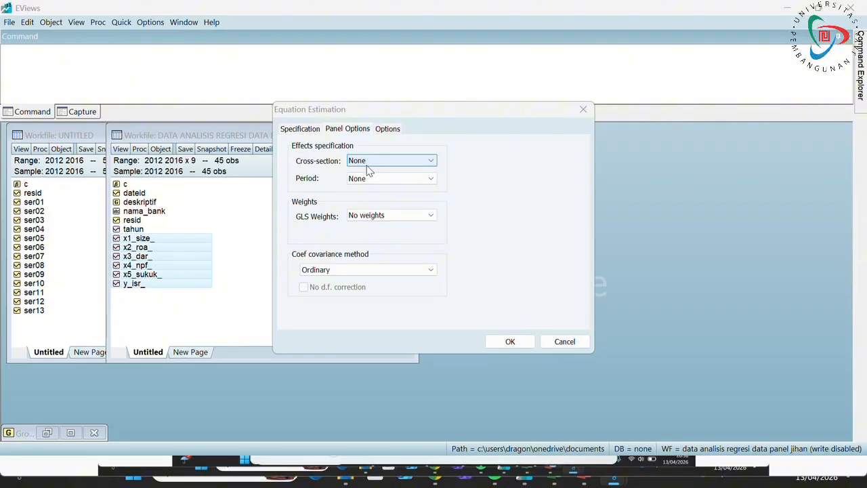
{"action": "left_click", "coordinate": [508, 340]}
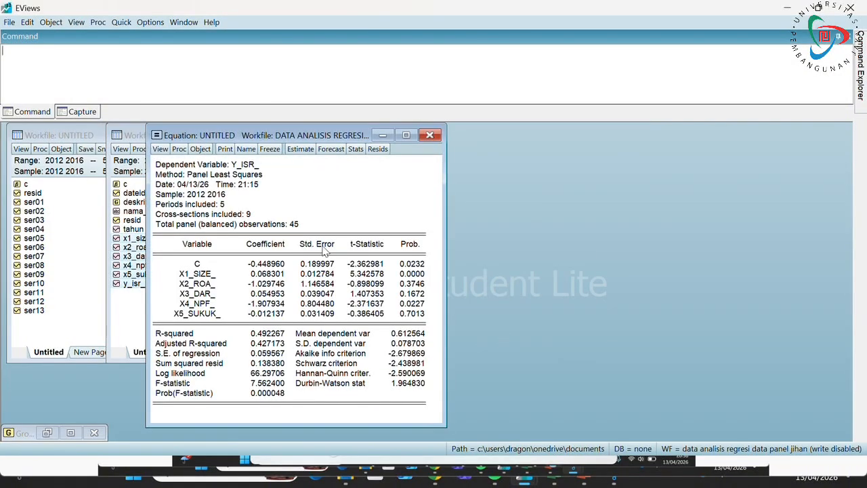
{"action": "left_click", "coordinate": [203, 195]}
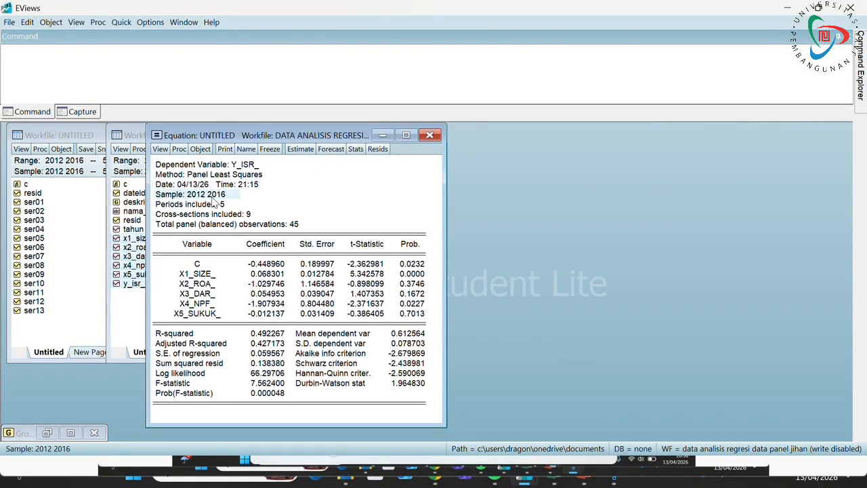
Step: Name the estimated no-effects equation CEM and minimize its window
{"action": "left_click", "coordinate": [245, 150]}
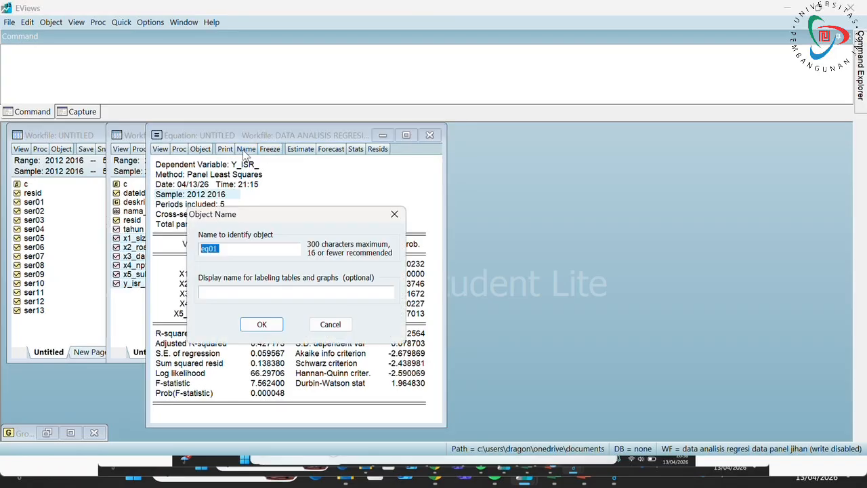
{"action": "type", "text": "CEM"}
{"action": "left_click", "coordinate": [261, 324]}
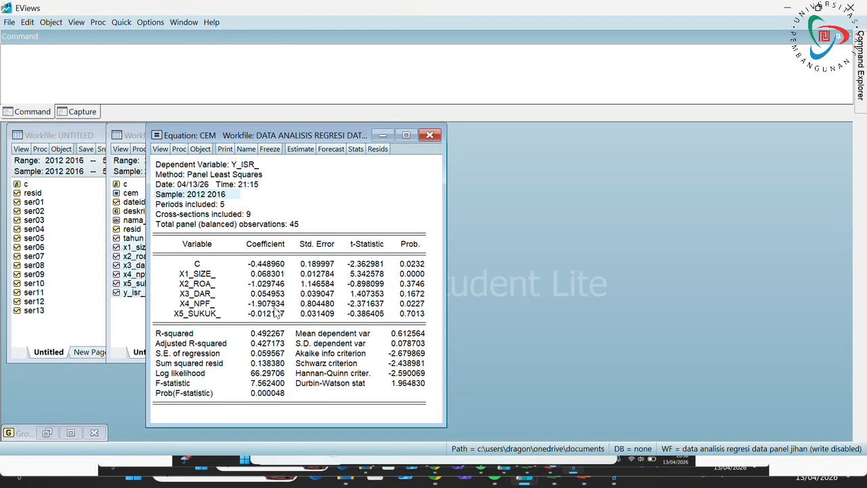
{"action": "left_click", "coordinate": [383, 135]}
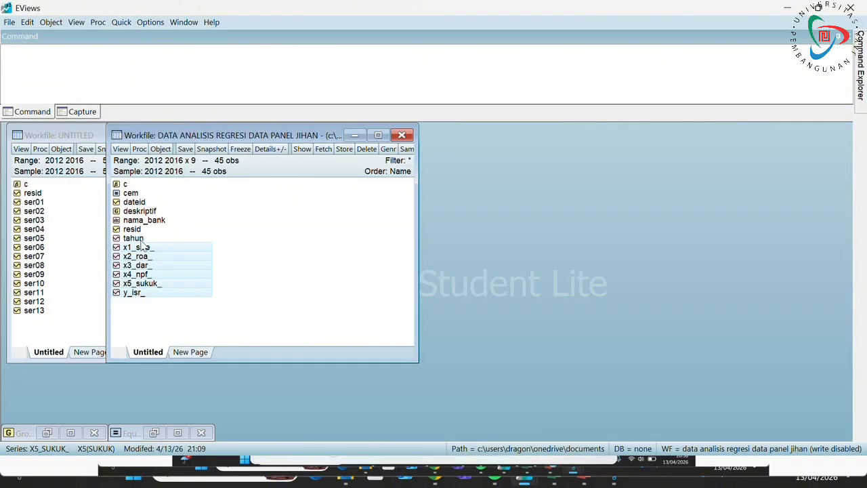
Step: Open the selected series x1_size_ through y_isr_ as a new equation specified as y_isr_ c x1_size_ x2_roa_ x3_dar_ x4_npf_ x5_sukuk_
{"action": "right_click", "coordinate": [144, 256]}
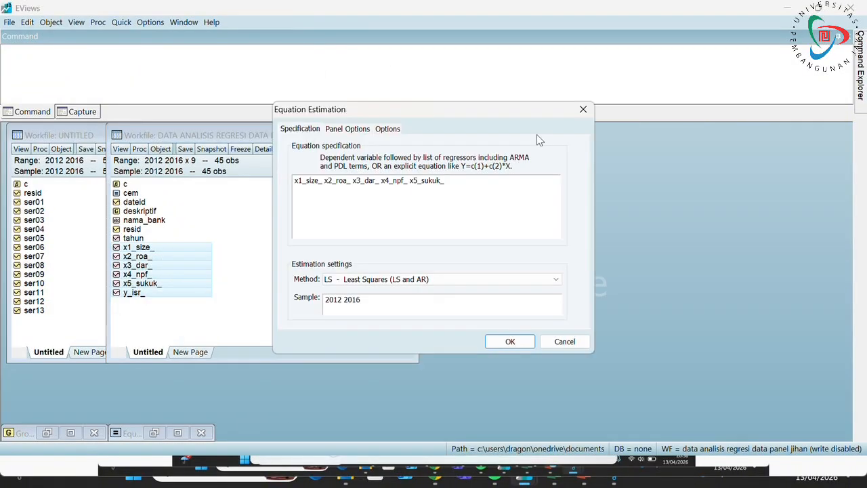
{"action": "key", "text": "Home"}
{"action": "type", "text": "y_isr_ c"}
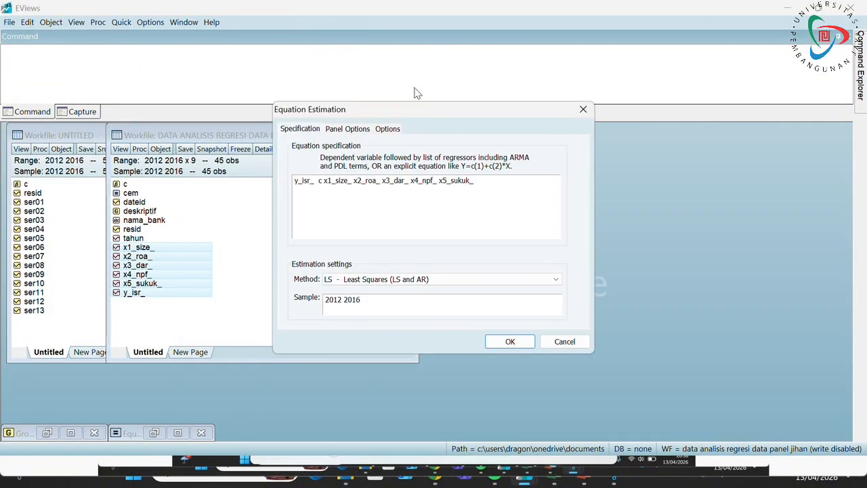
Step: Set the cross-section effects to Fixed, estimate the equation and minimize its window
{"action": "left_click", "coordinate": [358, 132]}
{"action": "left_click", "coordinate": [391, 160]}
{"action": "left_click", "coordinate": [382, 178]}
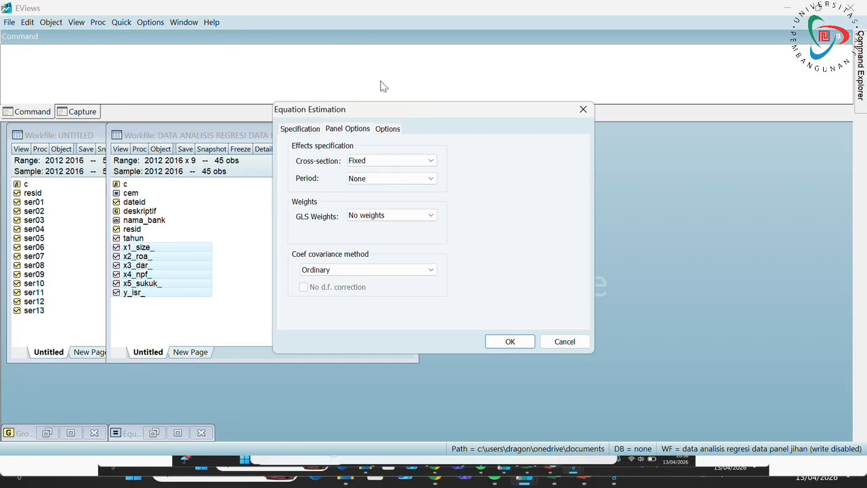
{"action": "left_click", "coordinate": [370, 55]}
{"action": "left_click", "coordinate": [510, 341]}
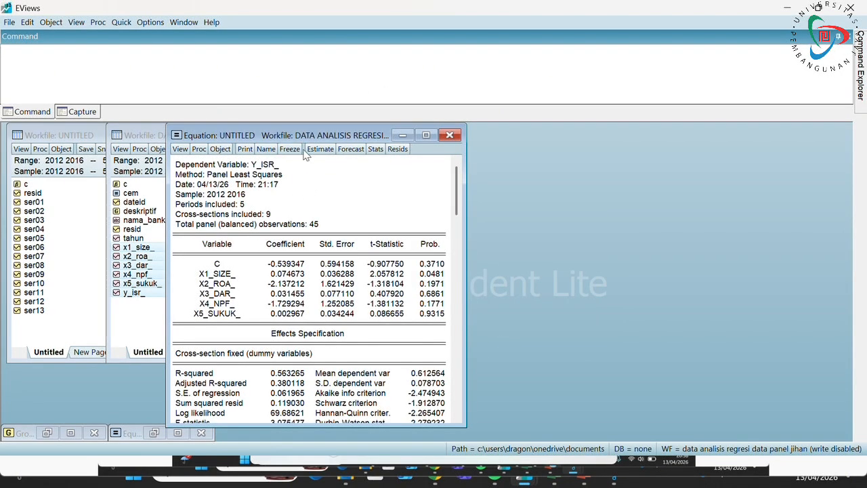
{"action": "left_click", "coordinate": [402, 135]}
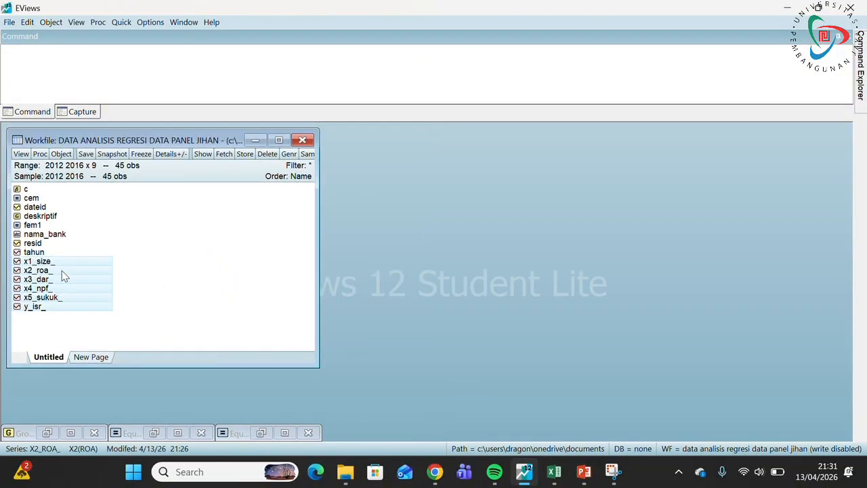
Step: Open the selected series as another equation, moving y_isr_ c in front of x1_size_ x2_roa_ x3_dar_ x4_npf_ x5_sukuk_ in the specification
{"action": "right_click", "coordinate": [62, 271]}
{"action": "left_click", "coordinate": [126, 291]}
{"action": "left_click_drag", "start_coordinate": [445, 182], "coordinate": [507, 182]}
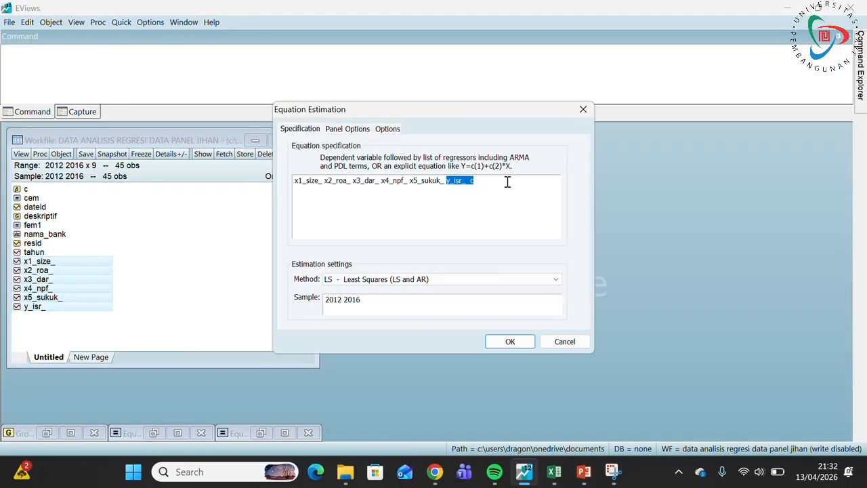
{"action": "key", "text": "ctrl+x"}
{"action": "left_click", "coordinate": [295, 181]}
{"action": "key", "text": "ctrl+v"}
Step: Set the cross-section effects to Random and estimate the equation
{"action": "left_click", "coordinate": [348, 129]}
{"action": "left_click", "coordinate": [371, 165]}
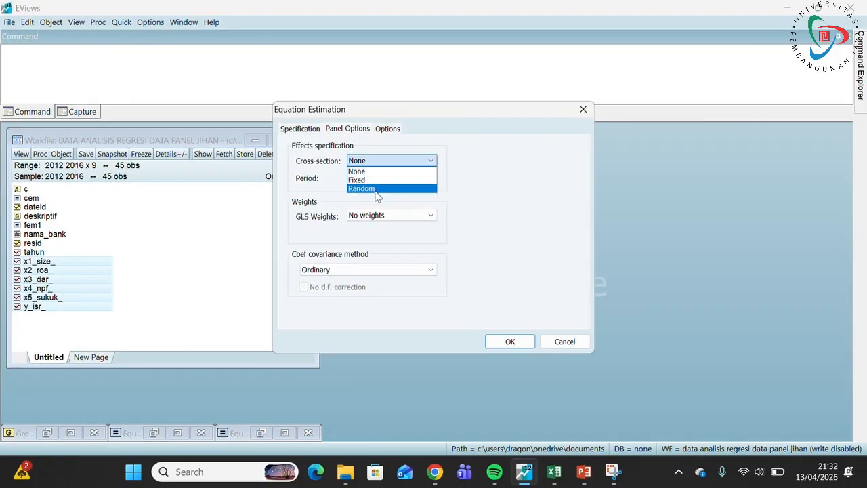
{"action": "left_click", "coordinate": [374, 188]}
{"action": "left_click", "coordinate": [509, 342]}
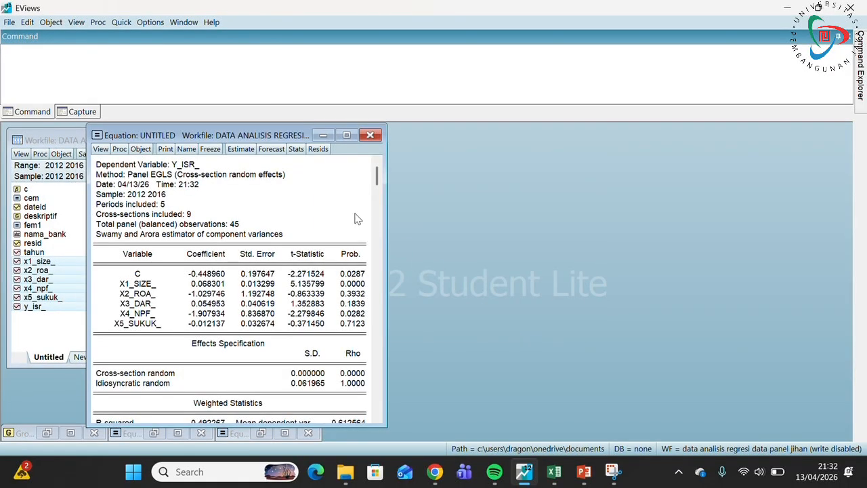
Step: Name the random effects equation REM and minimize its window
{"action": "left_click", "coordinate": [187, 149]}
{"action": "type", "text": "REM"}
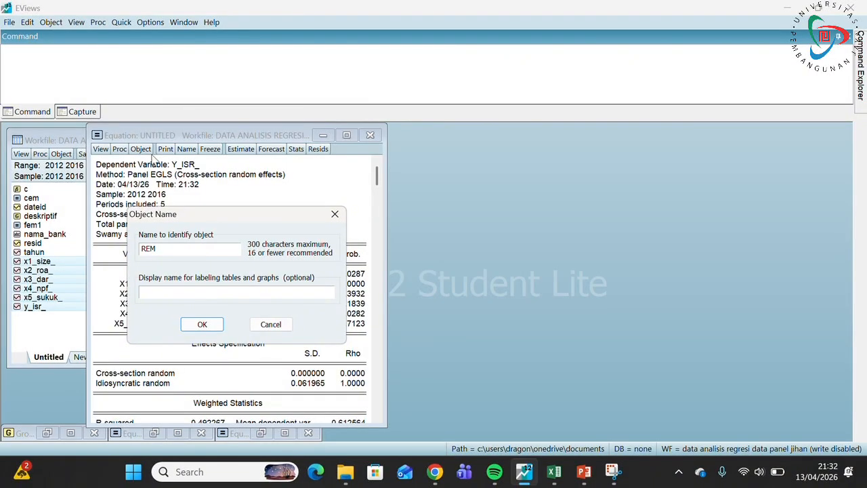
{"action": "left_click", "coordinate": [202, 323]}
{"action": "left_click", "coordinate": [323, 135]}
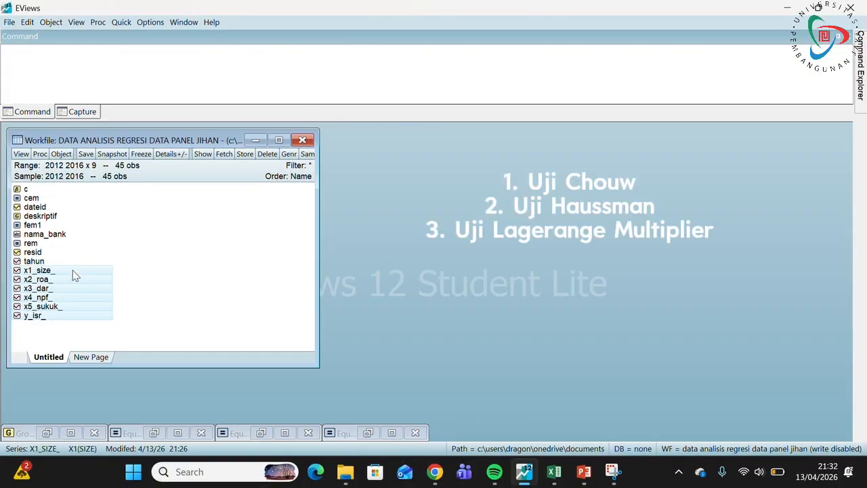
Step: Run the Redundant Fixed Effects - Likelihood Ratio test on the fem1 equation and open its object name for editing
{"action": "left_click", "coordinate": [212, 283]}
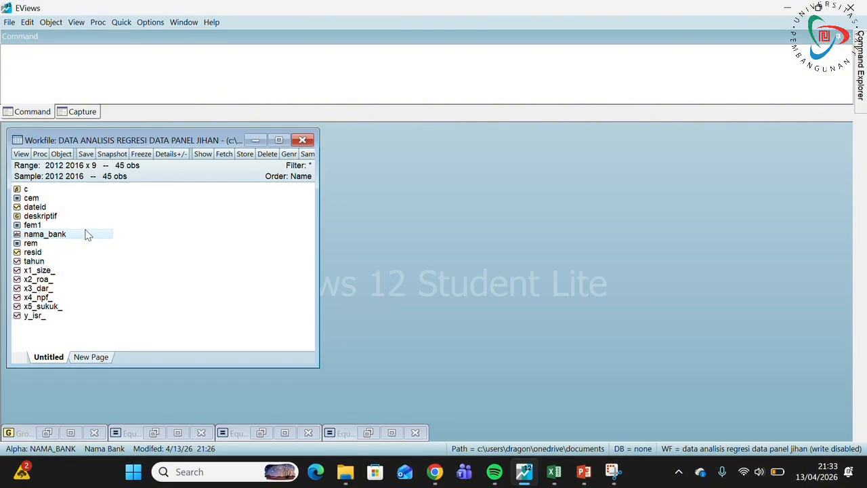
{"action": "double_click", "coordinate": [64, 227]}
{"action": "left_click", "coordinate": [263, 433]}
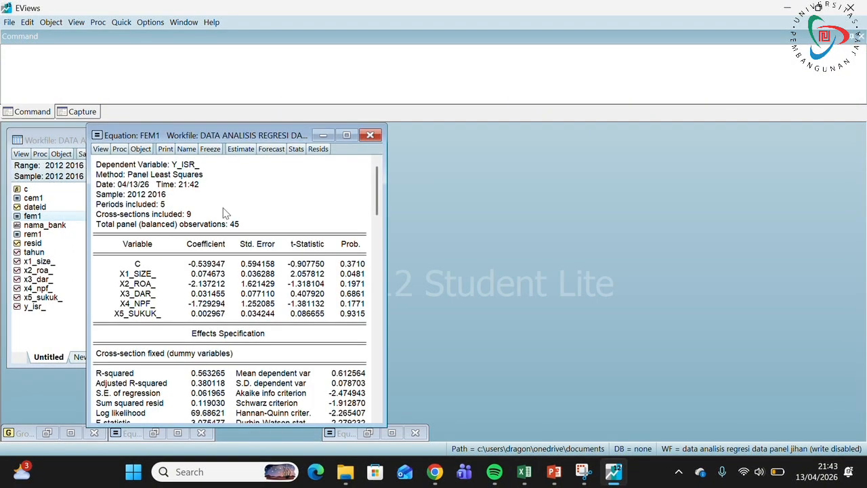
{"action": "left_click", "coordinate": [100, 149]}
{"action": "mouse_move", "coordinate": [135, 203]}
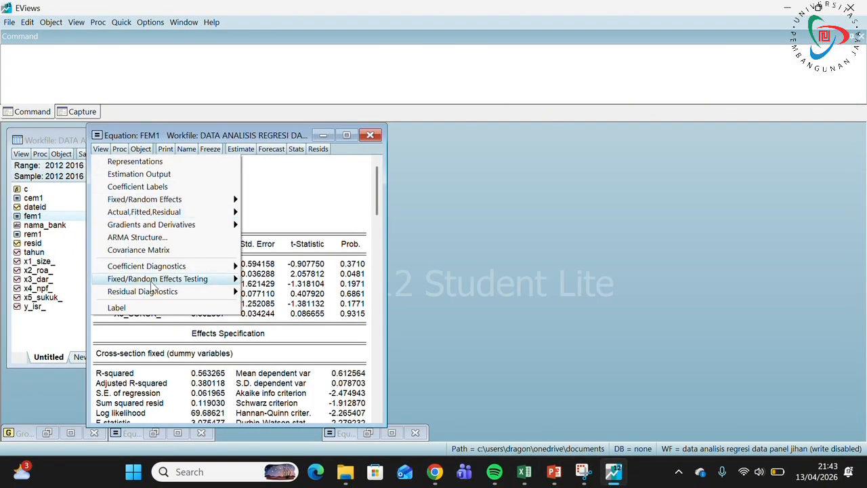
{"action": "mouse_move", "coordinate": [209, 283]}
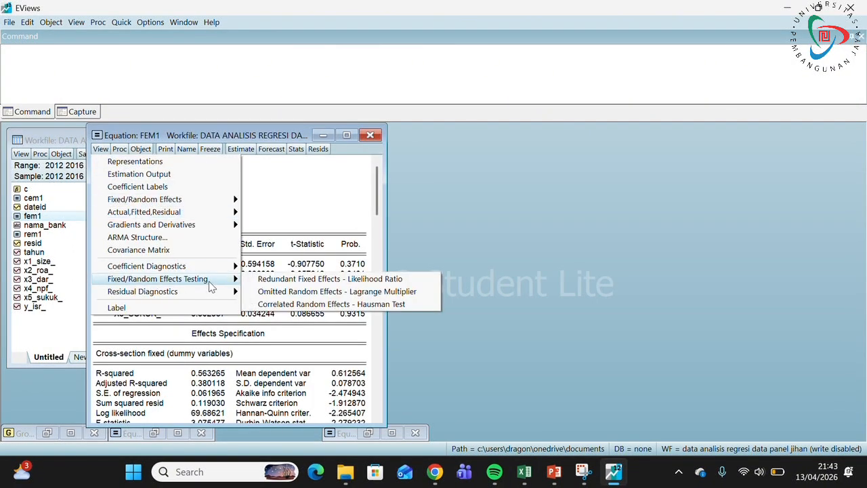
{"action": "left_click", "coordinate": [287, 280]}
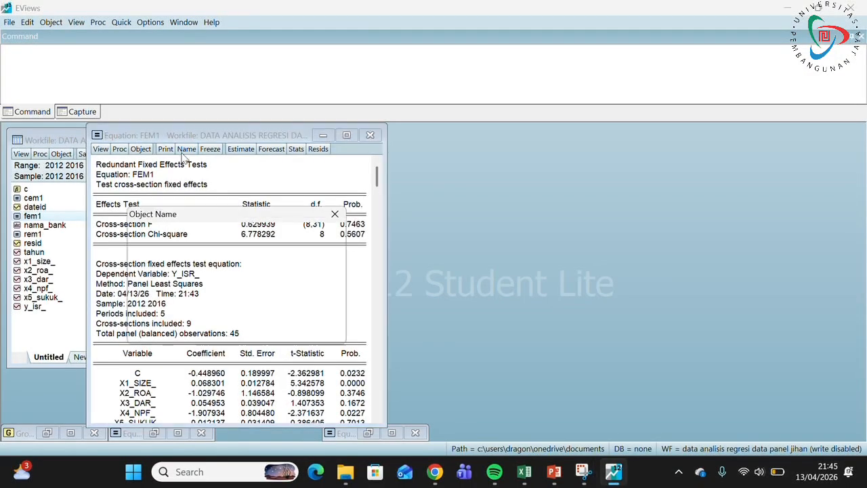
{"action": "type", "text": "d"}
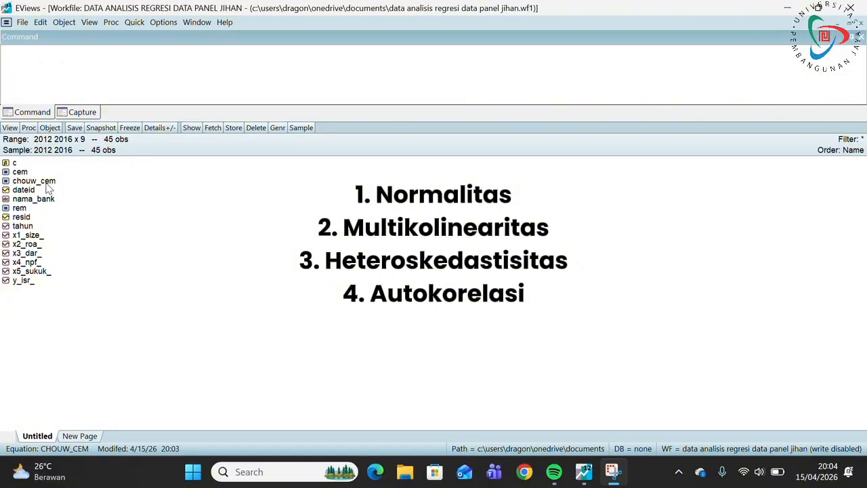
Step: Open the chouw_cem equation and run the Histogram - Normality Test on its residuals
{"action": "double_click", "coordinate": [45, 182]}
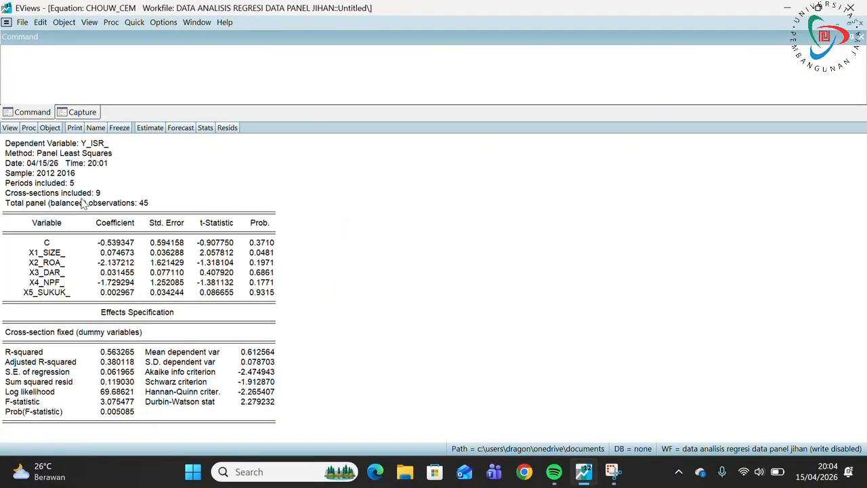
{"action": "left_click", "coordinate": [9, 128]}
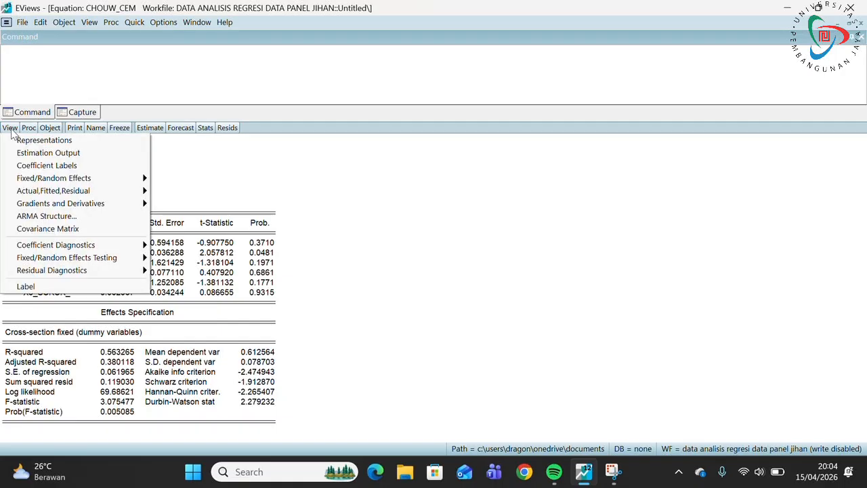
{"action": "mouse_move", "coordinate": [82, 275]}
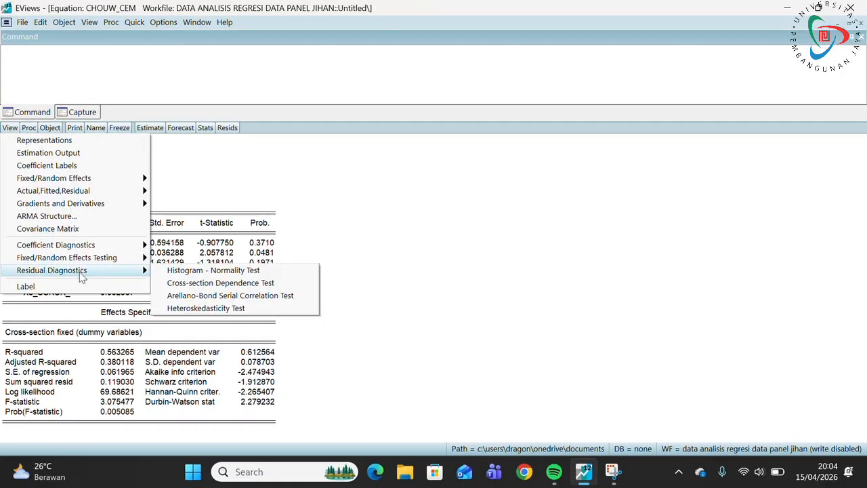
{"action": "left_click", "coordinate": [170, 271]}
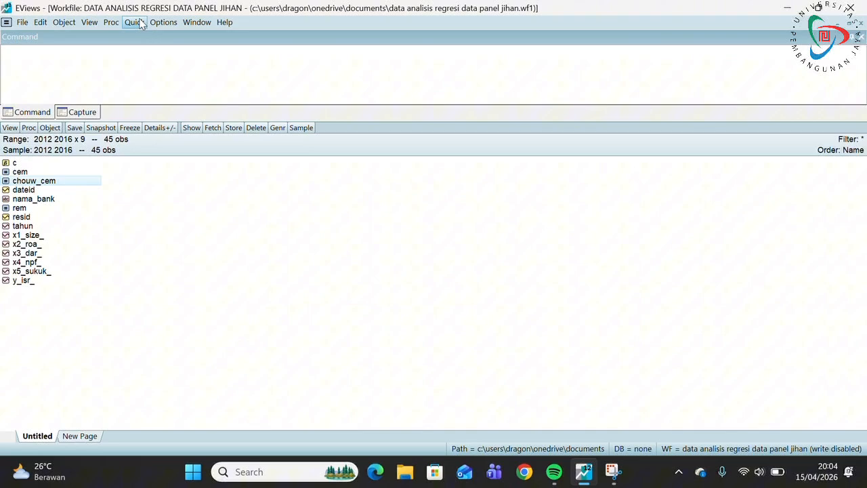
Step: Generate the group correlations for x1_size_, x2_roa_, x3_dar_, x4_npf_ and x5_sukuk_
{"action": "left_click", "coordinate": [134, 23]}
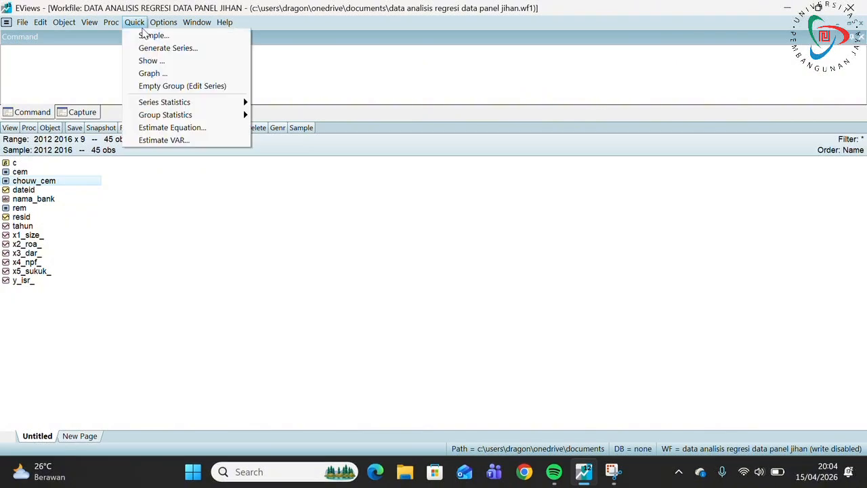
{"action": "mouse_move", "coordinate": [191, 115]}
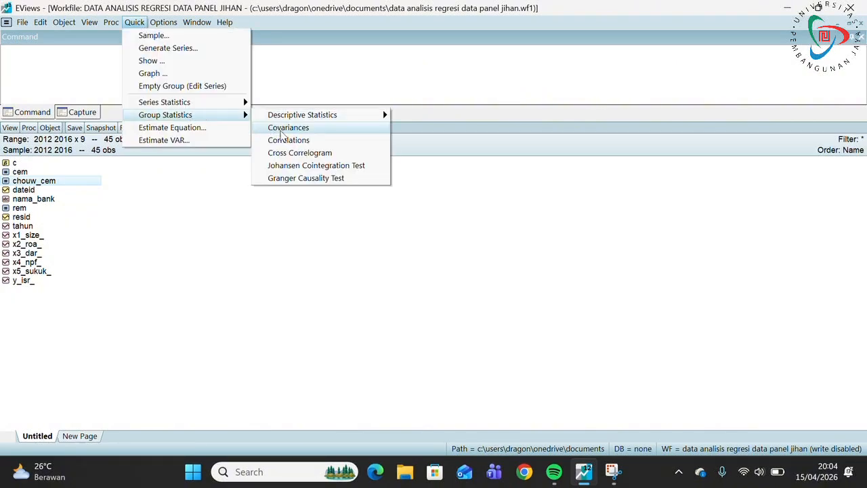
{"action": "left_click", "coordinate": [284, 141]}
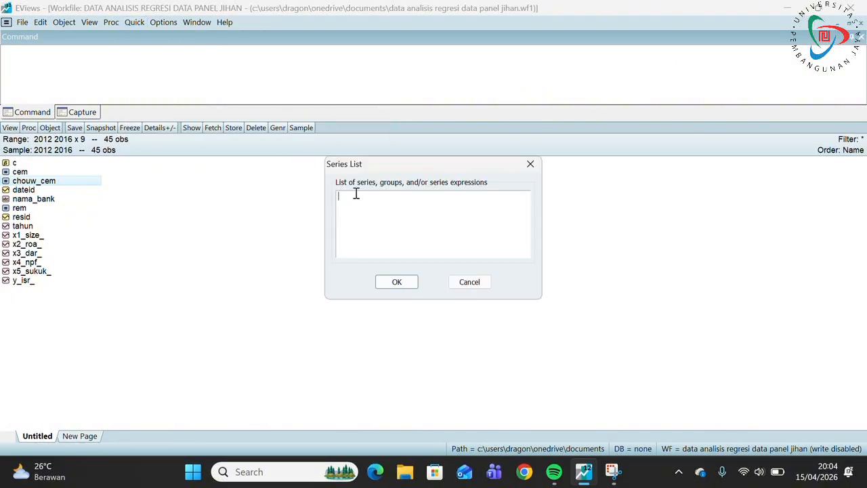
{"action": "type", "text": "x1_size_ x2_roa_ x3_dar_ x4_npf_ x5"}
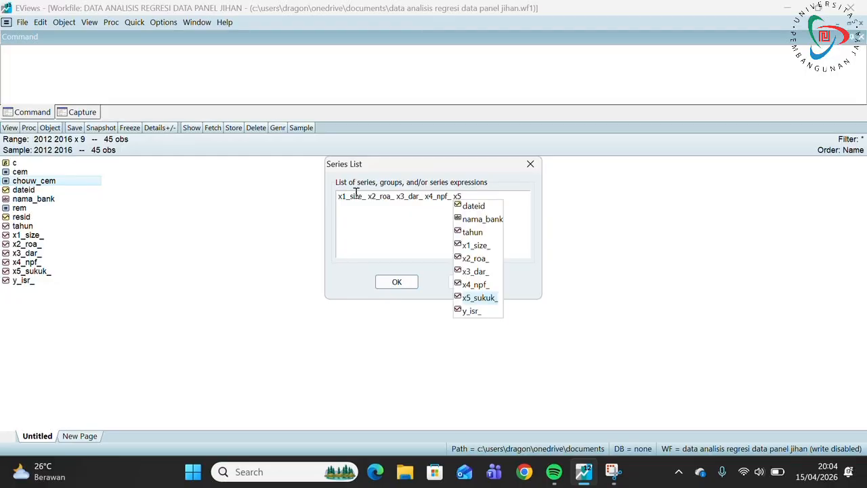
{"action": "key", "text": "Return"}
{"action": "key", "text": "Return"}
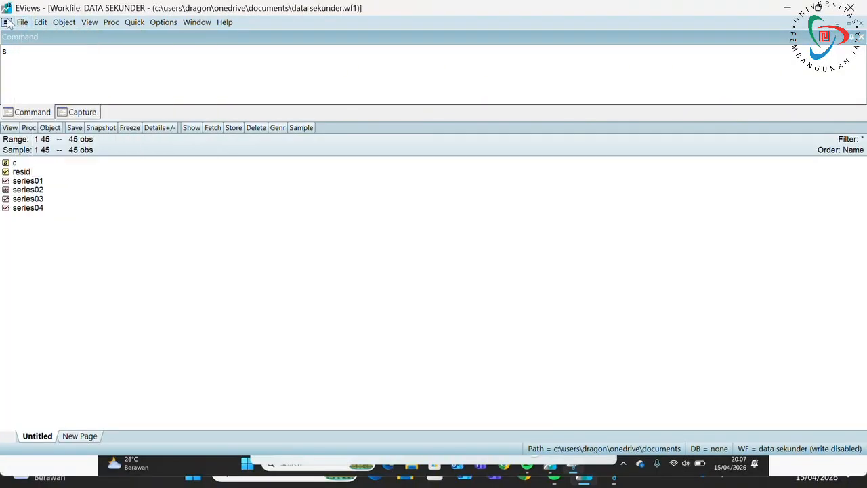
Step: Import the "data analisis regresi data panel" Excel file from Downloads as a new unstructured/undated workfile, keeping one header line of names
{"action": "left_click", "coordinate": [22, 22]}
{"action": "mouse_move", "coordinate": [122, 48]}
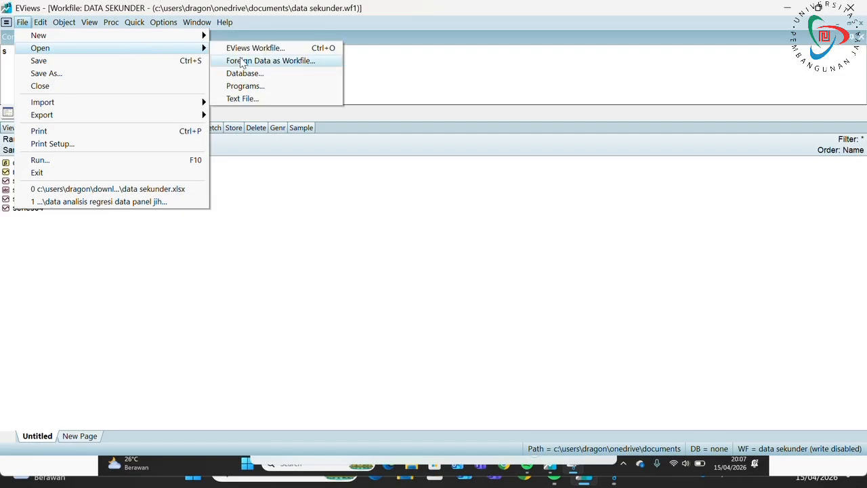
{"action": "left_click", "coordinate": [237, 60]}
{"action": "left_click", "coordinate": [274, 228]}
{"action": "left_click", "coordinate": [425, 170]}
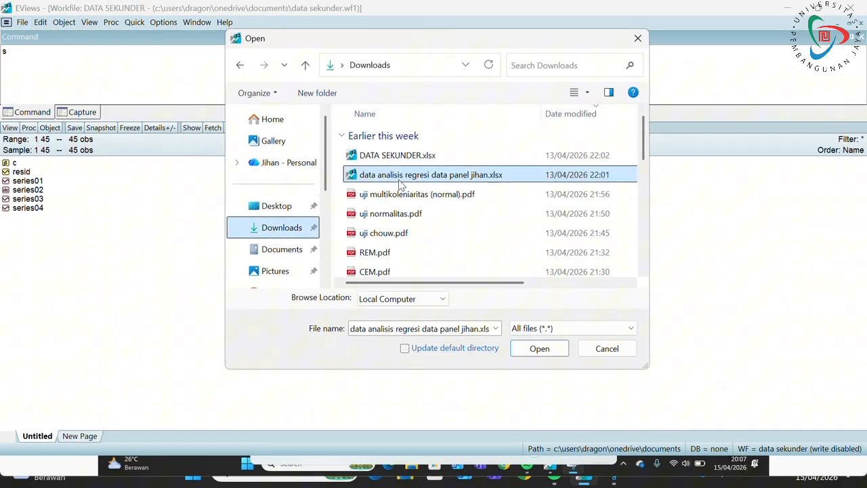
{"action": "left_click", "coordinate": [539, 348]}
{"action": "left_click", "coordinate": [537, 355]}
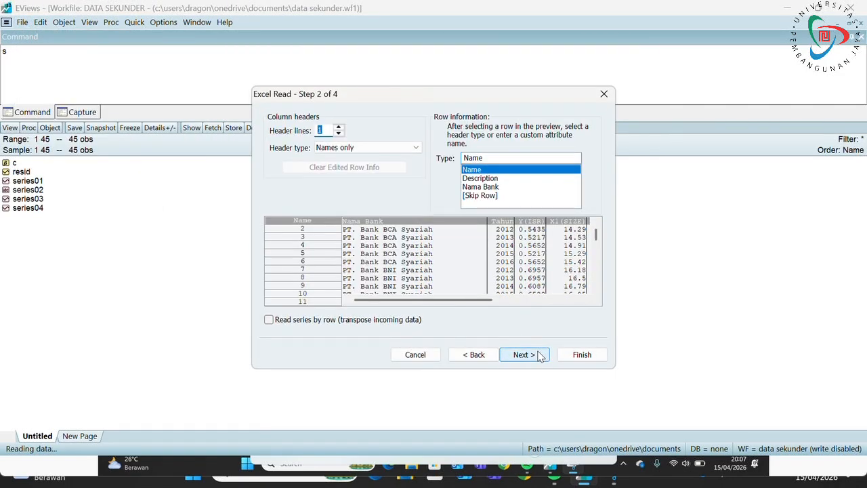
{"action": "left_click", "coordinate": [539, 355]}
{"action": "left_click", "coordinate": [520, 353]}
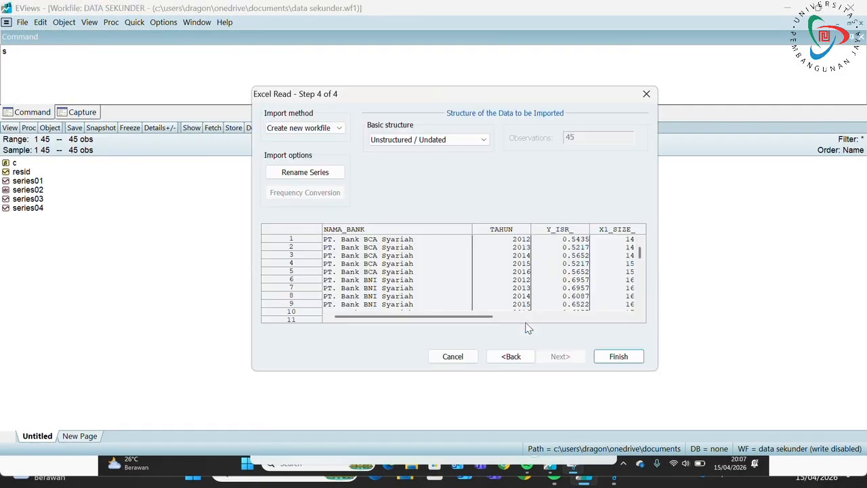
{"action": "left_click", "coordinate": [605, 360]}
{"action": "left_click", "coordinate": [408, 253]}
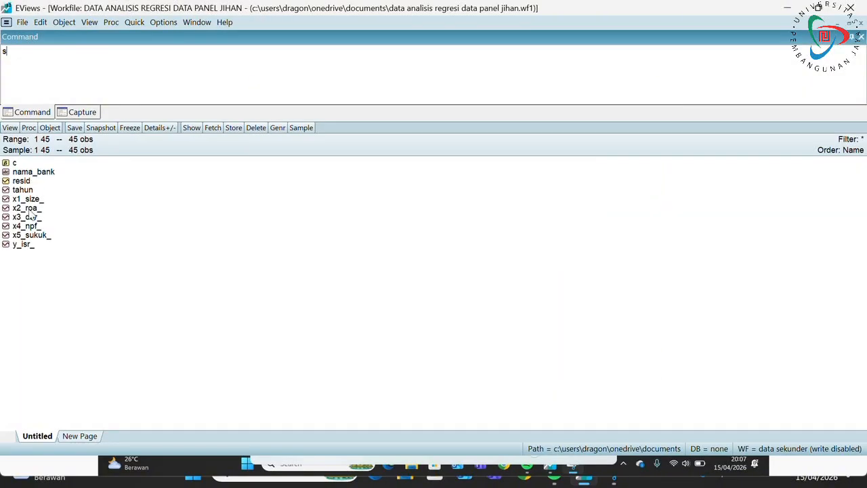
Step: Estimate a least squares equation of y_isr_ on c, x1_size_, x2_roa_, x3_dar_, x4_npf_ and x5_sukuk_ over sample 1 45
{"action": "left_click", "coordinate": [9, 202]}
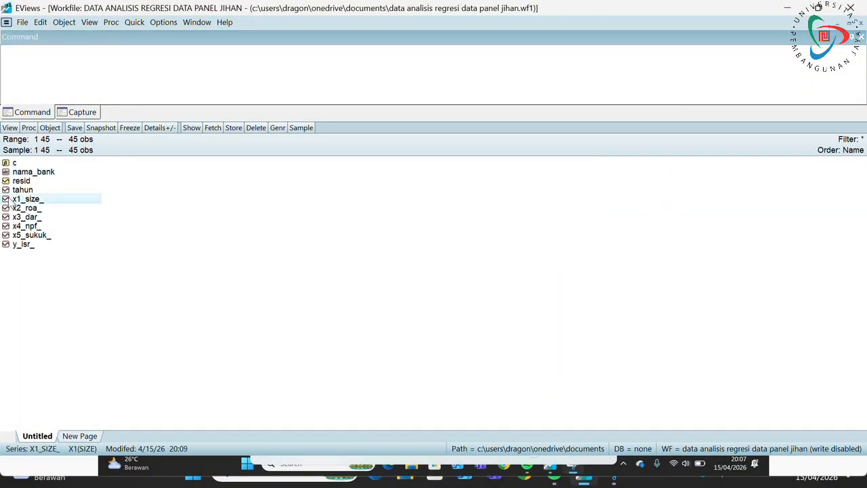
{"action": "key", "text": "shift+Down"}
{"action": "key", "text": "shift+Down"}
{"action": "key", "text": "shift+Down"}
{"action": "key", "text": "shift+Down"}
{"action": "key", "text": "shift+Down"}
{"action": "right_click", "coordinate": [33, 216]}
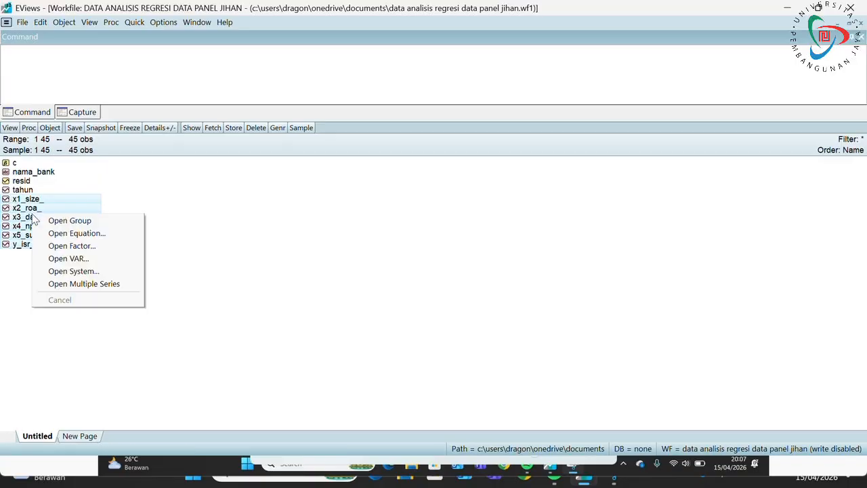
{"action": "left_click", "coordinate": [71, 233]}
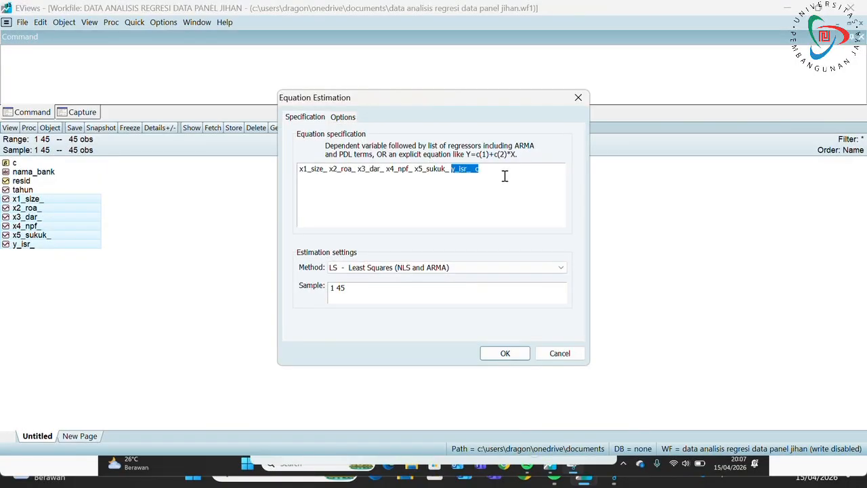
{"action": "key", "text": "Home"}
{"action": "type", "text": "y_isr_ c"}
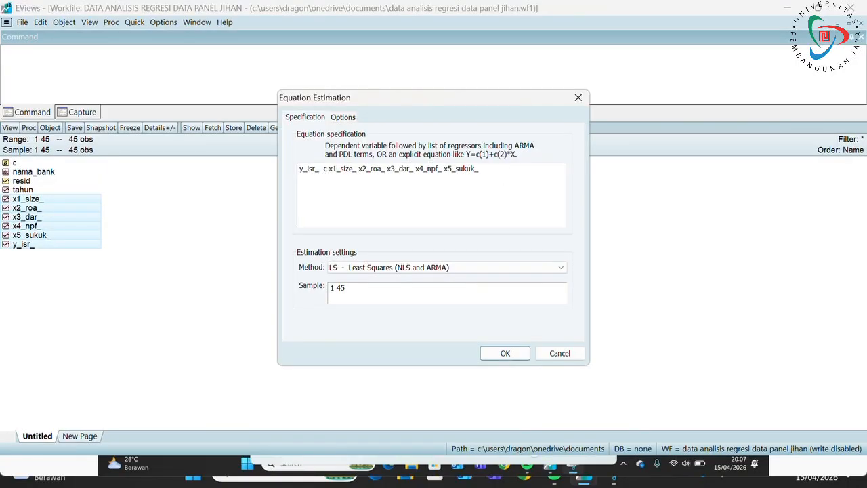
{"action": "left_click", "coordinate": [504, 352]}
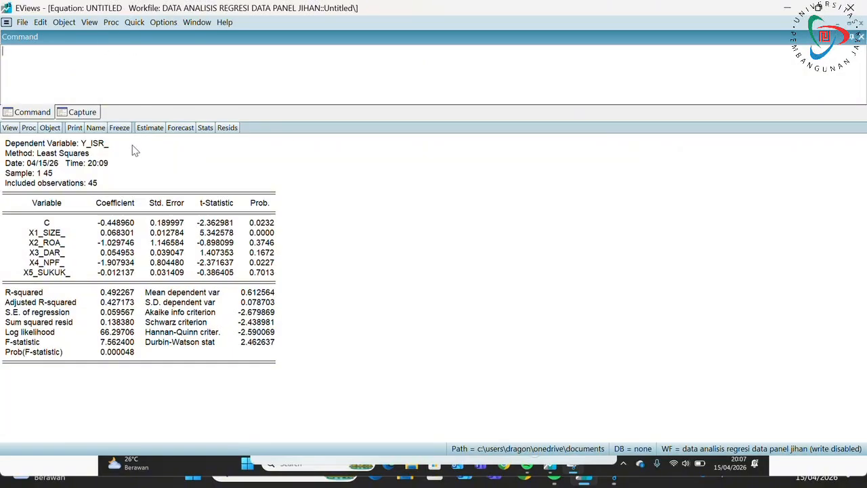
Step: Name the new least squares equation est01
{"action": "left_click", "coordinate": [95, 128]}
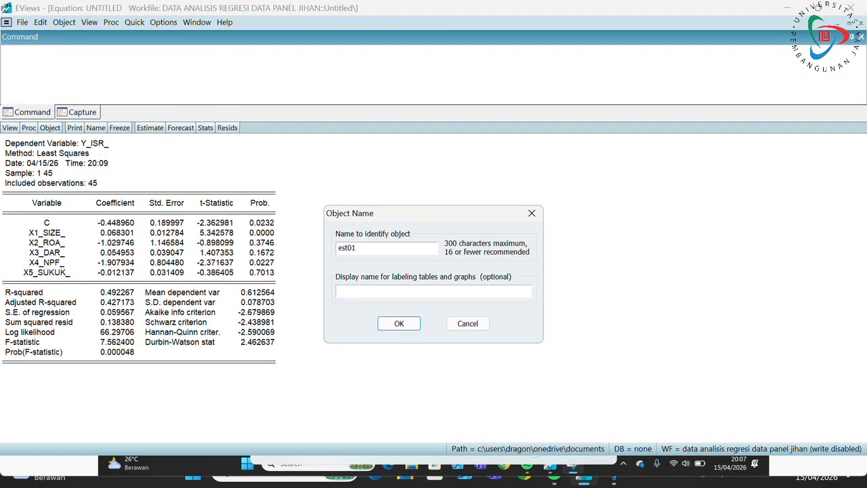
{"action": "type", "text": "est01"}
{"action": "key", "text": "Return"}
Step: Run the Serial Correlation LM Test on the residuals of the est01 equation
{"action": "left_click", "coordinate": [10, 127]}
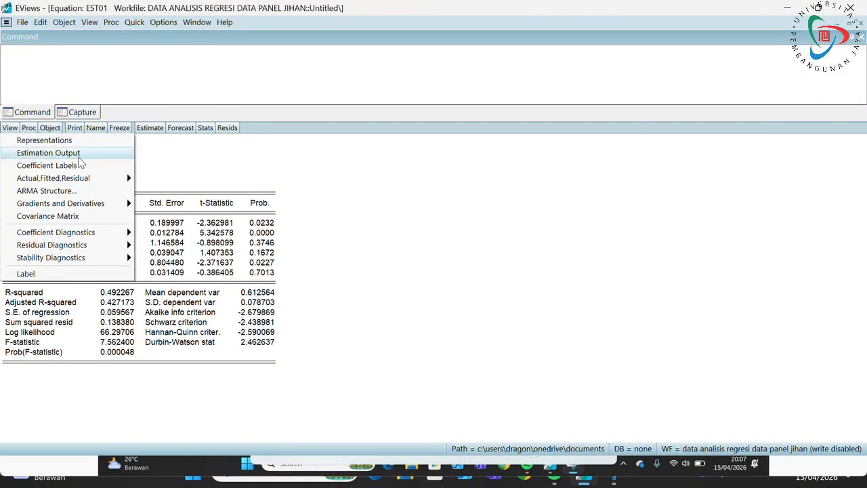
{"action": "mouse_move", "coordinate": [93, 247]}
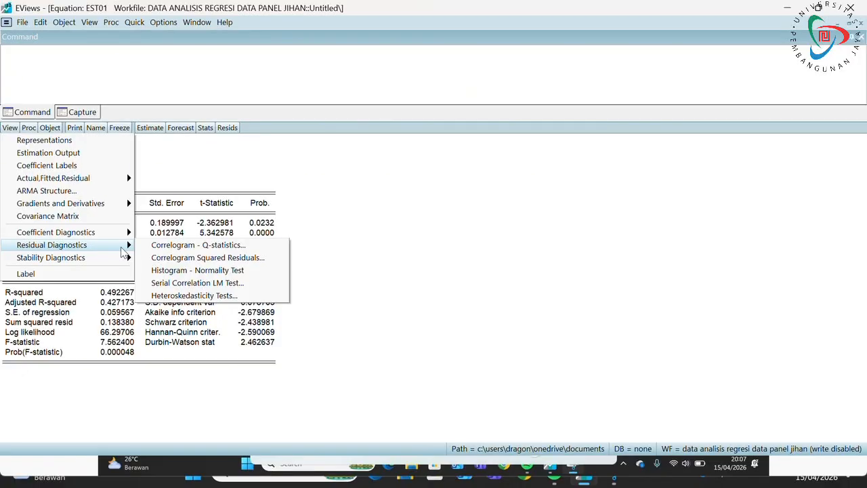
{"action": "left_click", "coordinate": [197, 282]}
{"action": "left_click", "coordinate": [407, 303]}
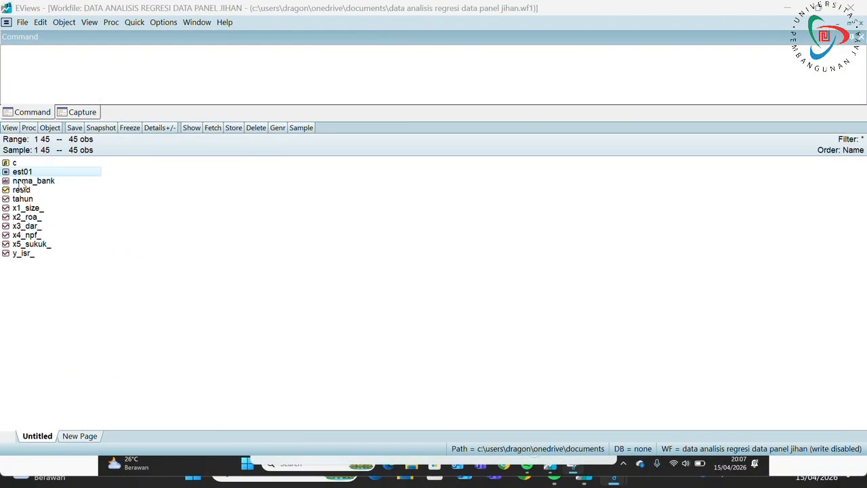
Step: Open the est01 equation from the workfile and run the White heteroskedasticity test on its residuals
{"action": "left_click", "coordinate": [22, 172]}
{"action": "double_click", "coordinate": [22, 173]}
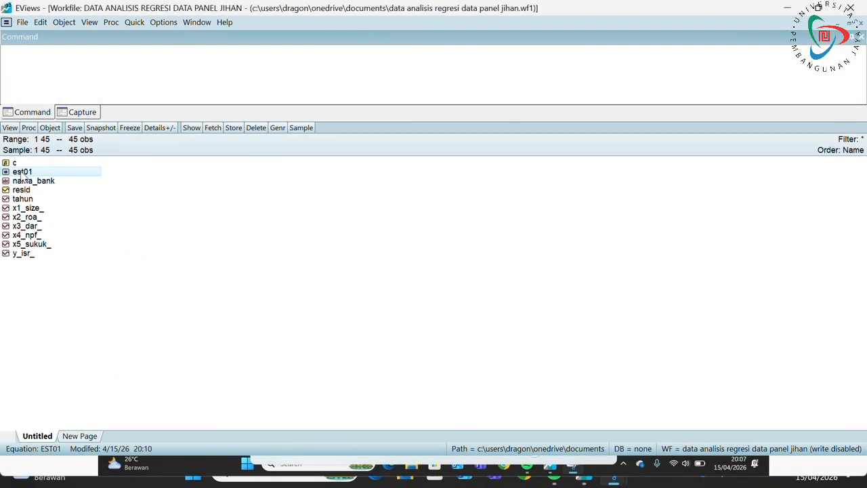
{"action": "left_click", "coordinate": [10, 128]}
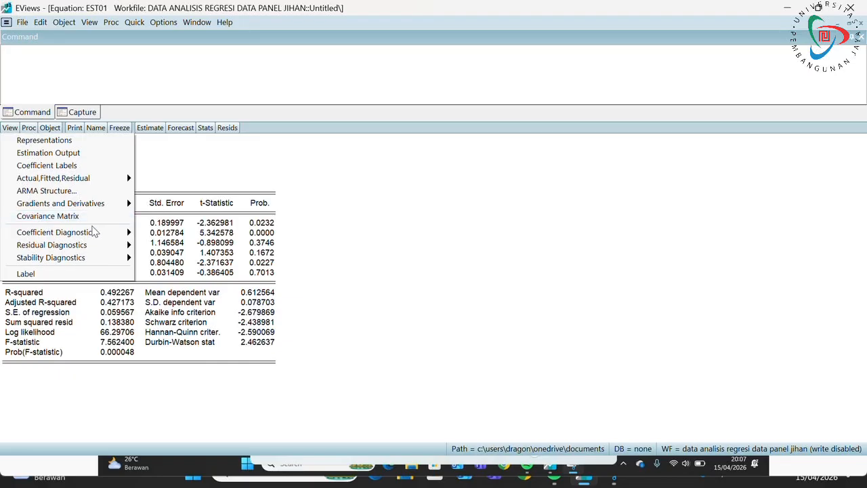
{"action": "mouse_move", "coordinate": [89, 237]}
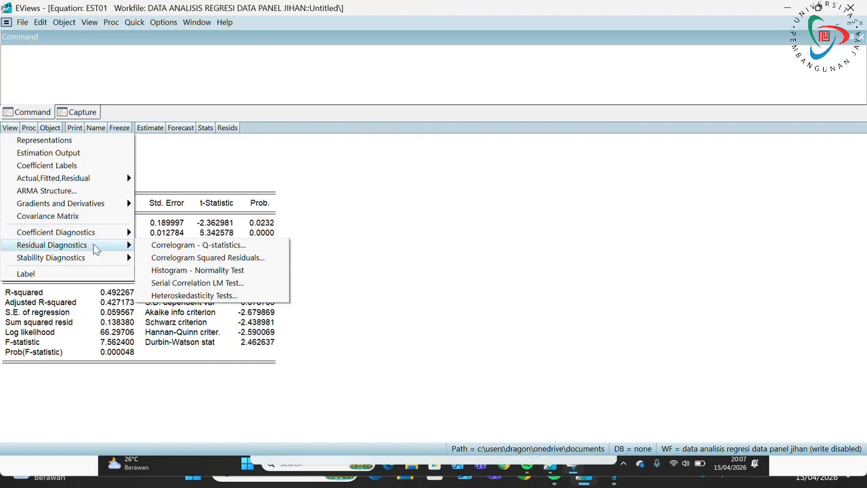
{"action": "left_click", "coordinate": [187, 296]}
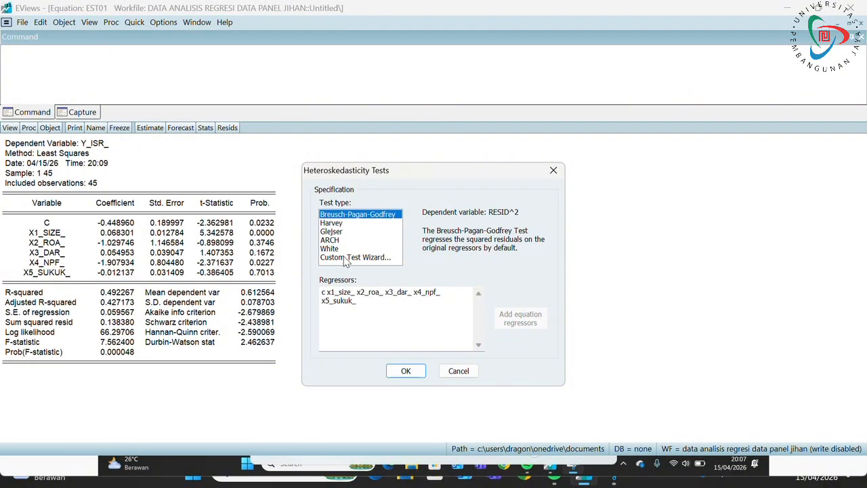
{"action": "left_click", "coordinate": [335, 249]}
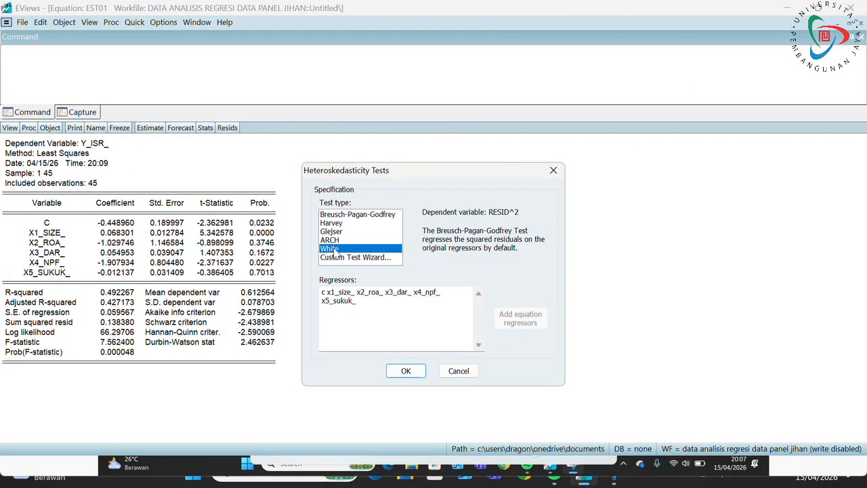
{"action": "left_click", "coordinate": [406, 371]}
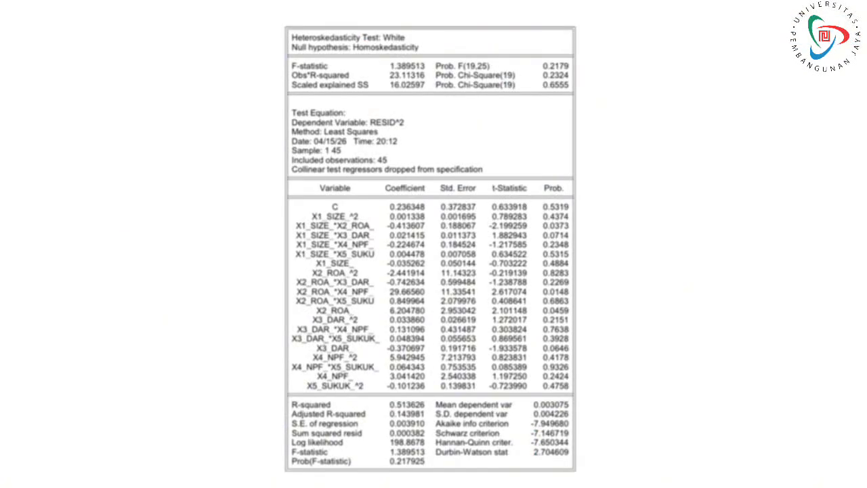